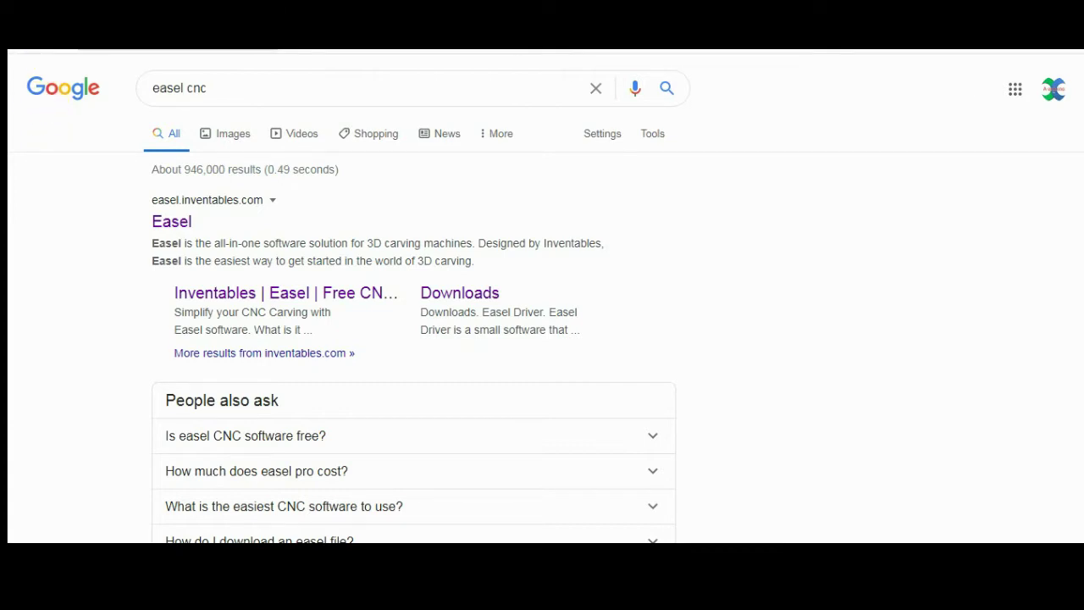
Open the Easel project 'plane' with its empty Cherry Plywood board and 1/8 in bit
left_click(127, 34)
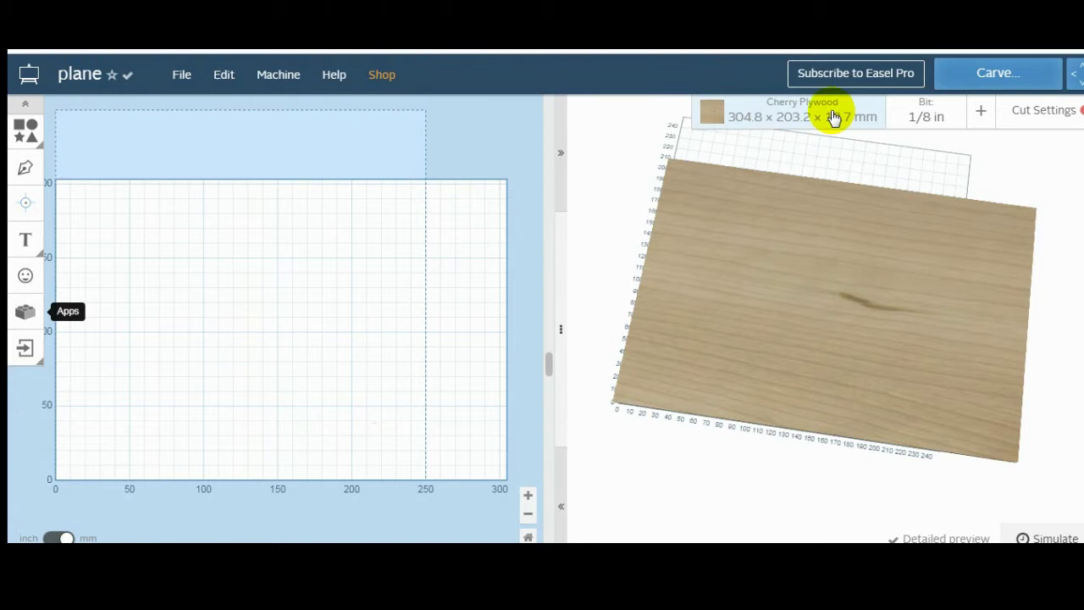
Change the Cherry Plywood thickness to 3 mm for a 304.8 × 203.2 × 3 mm board
left_click(788, 124)
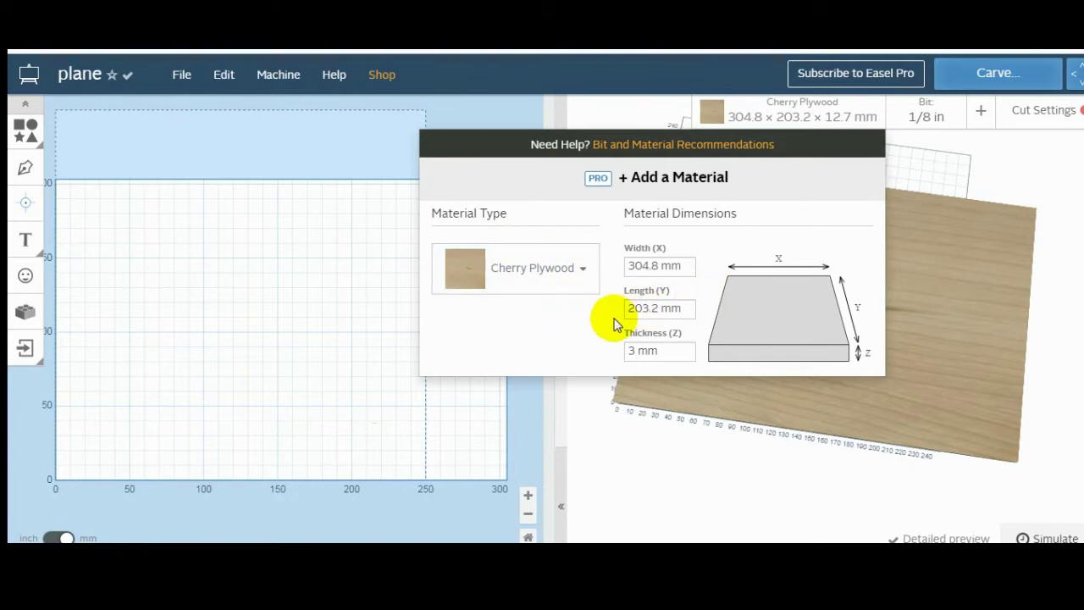
left_click(668, 351)
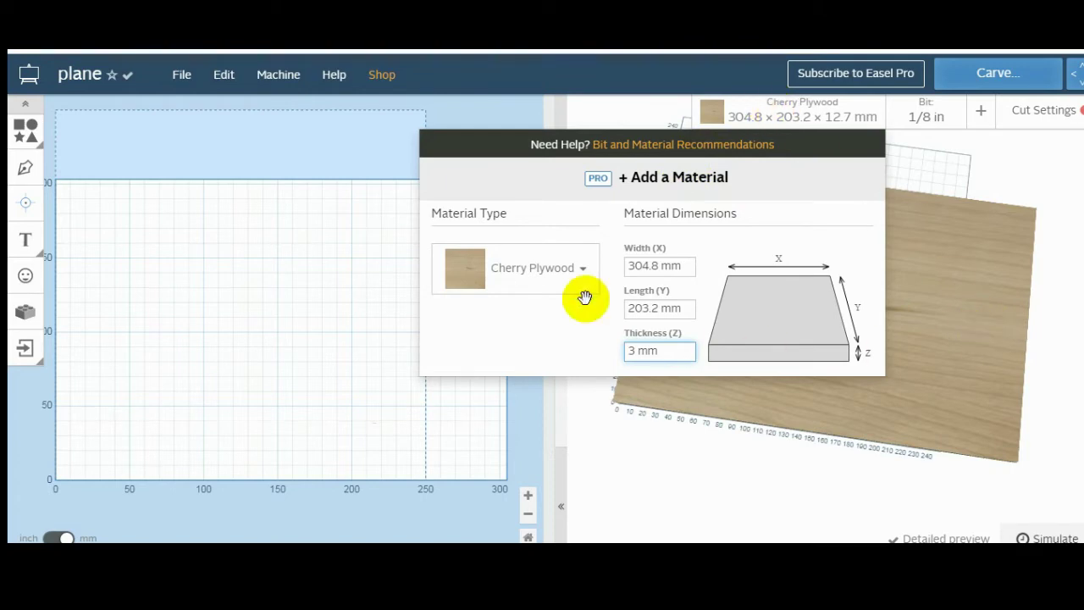
left_click(363, 108)
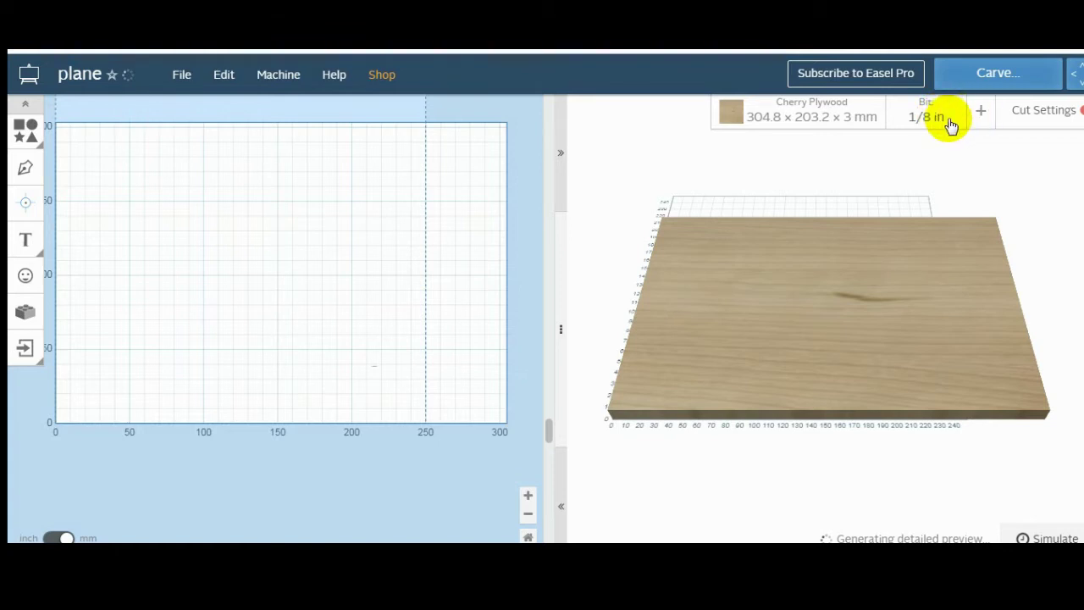
Add a 1/32 in Fishtail Spiral detail bit alongside the 1/8 in main bit
left_click(929, 121)
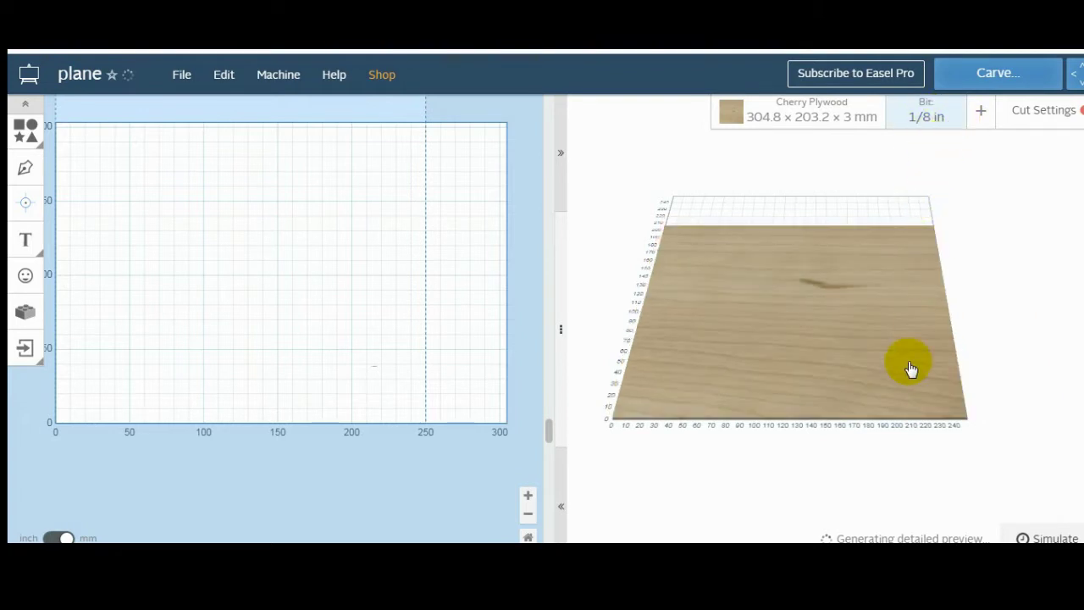
left_click(948, 125)
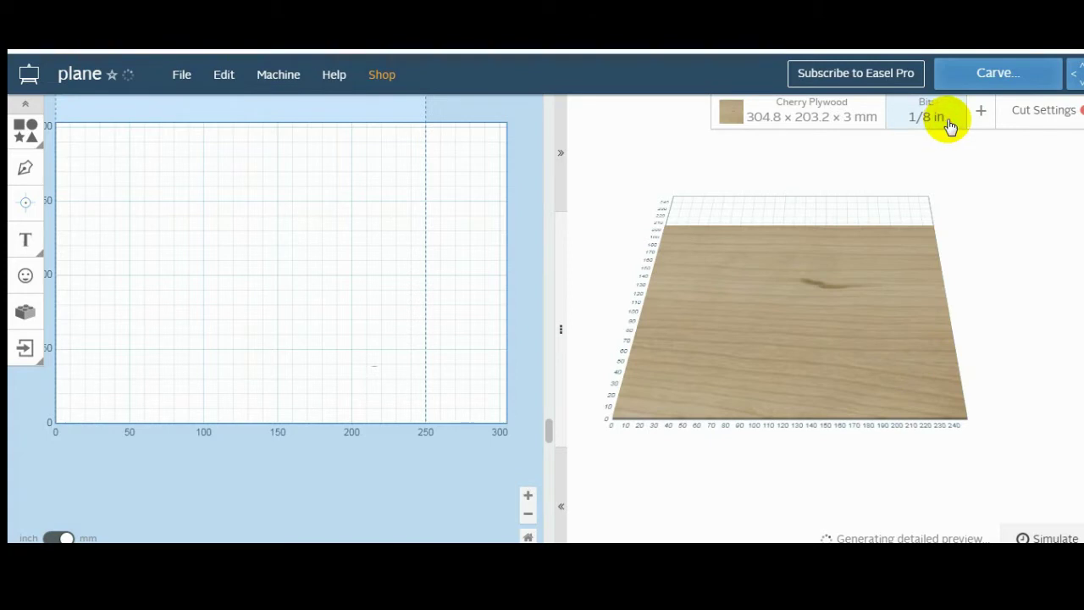
left_click(971, 101)
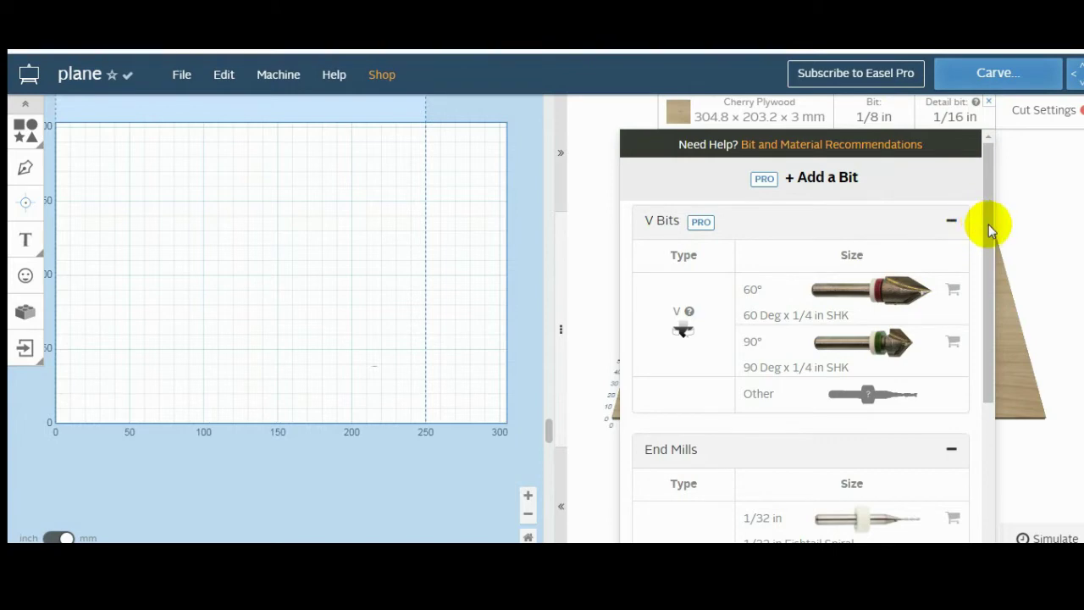
left_click_drag(988, 229, 986, 384)
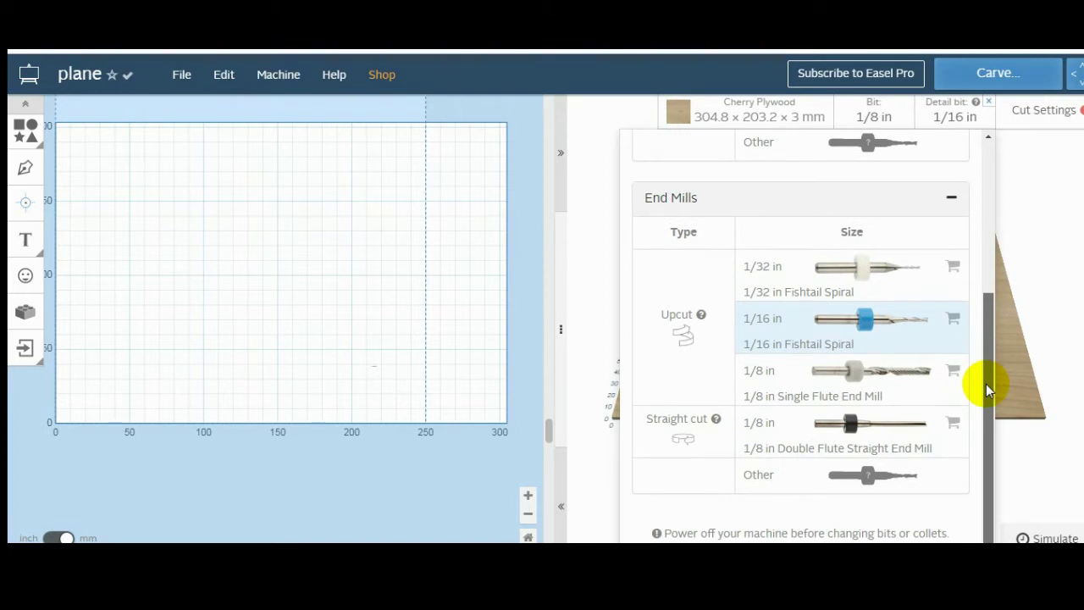
left_click_drag(986, 383, 985, 338)
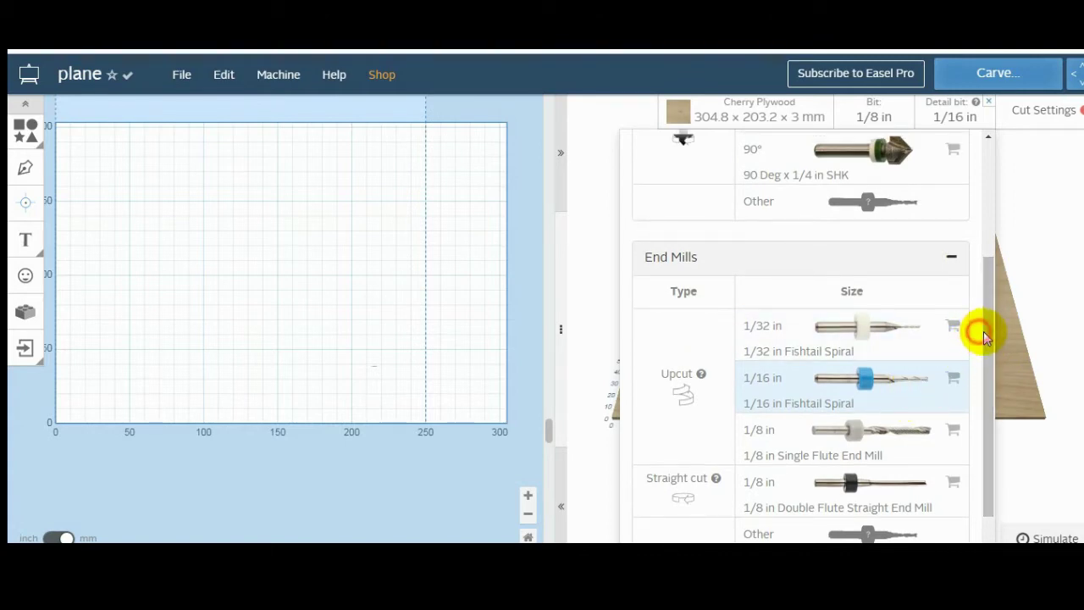
left_click(985, 307)
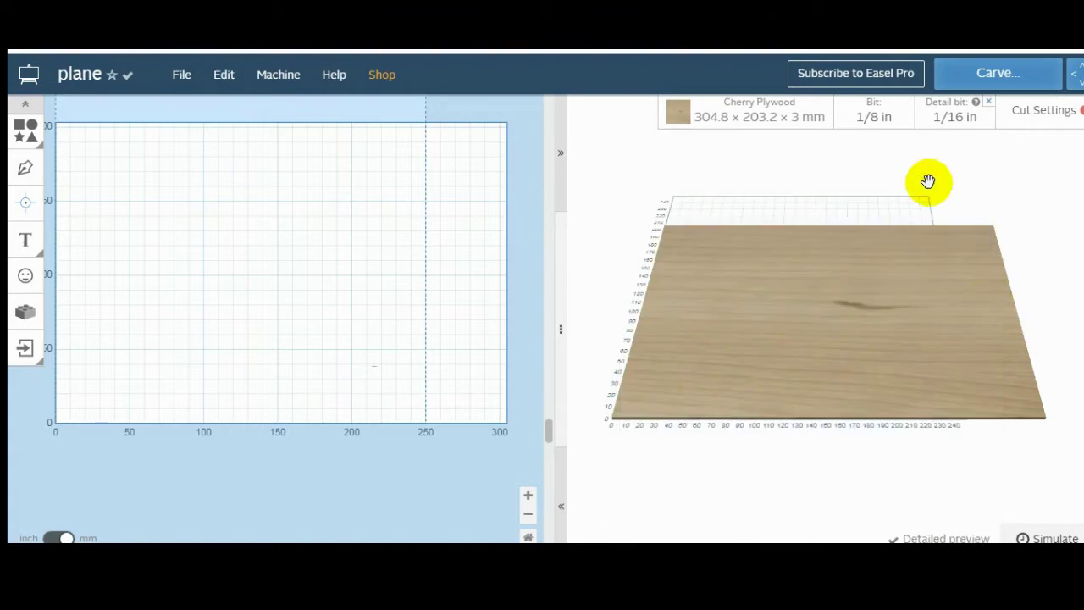
left_click(985, 126)
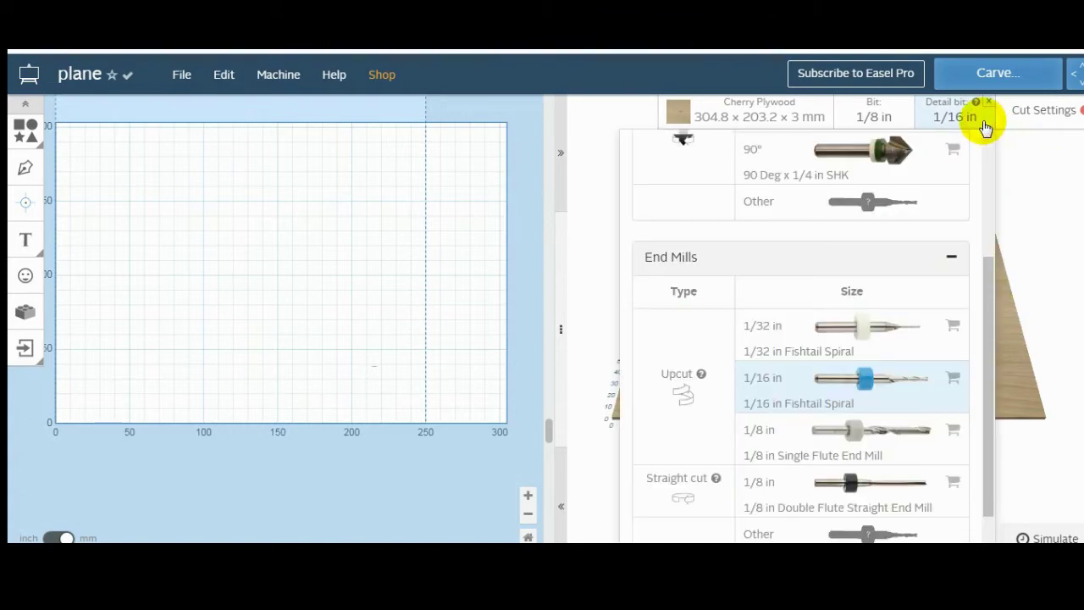
left_click(891, 327)
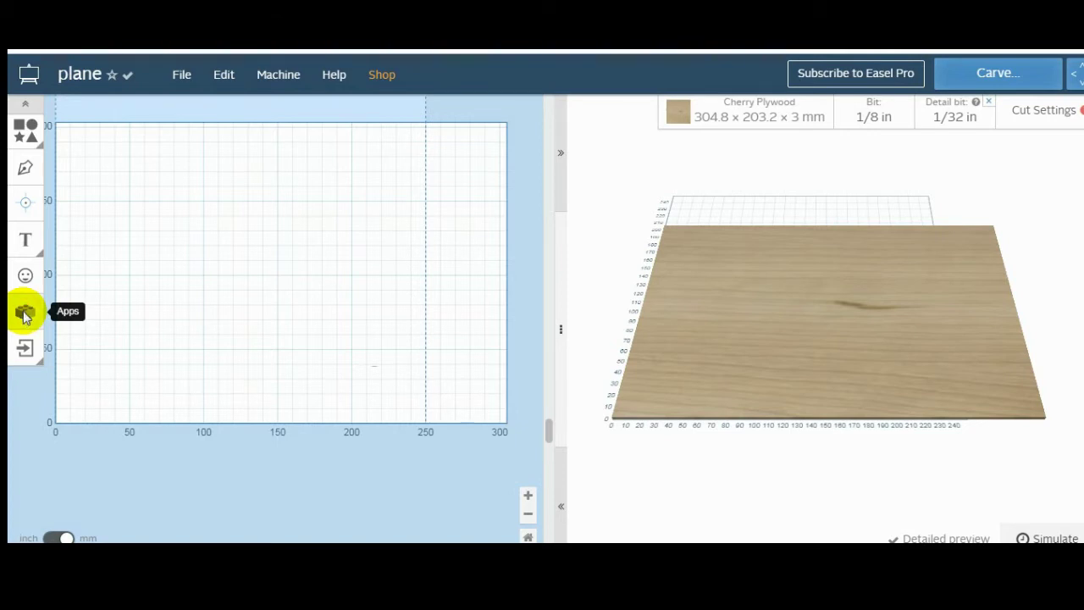
Browse the Apps library, then show the import options including Image Trace
left_click(25, 314)
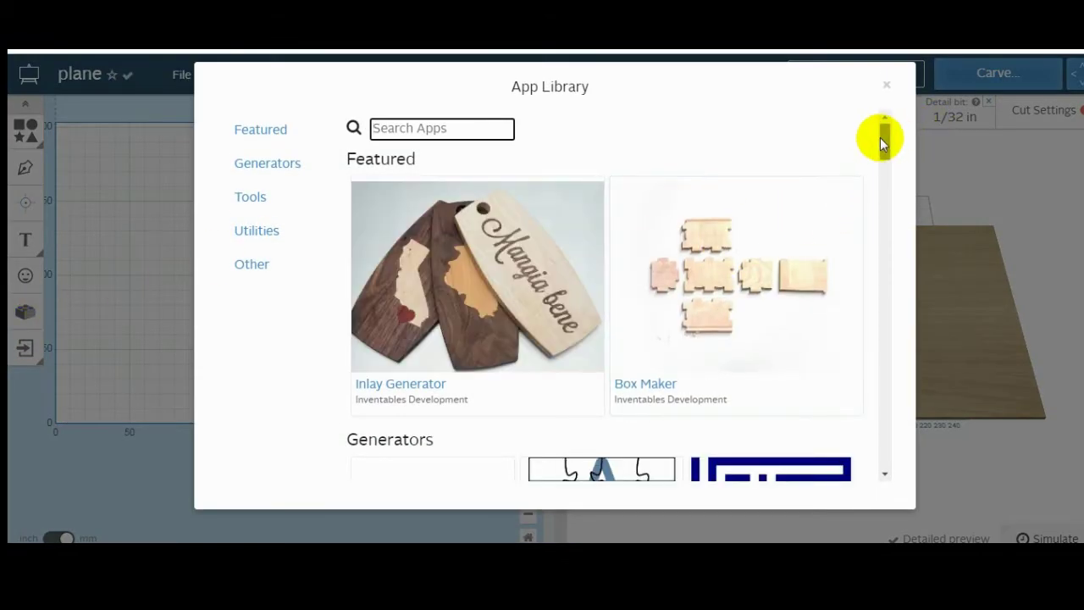
left_click_drag(880, 137, 883, 222)
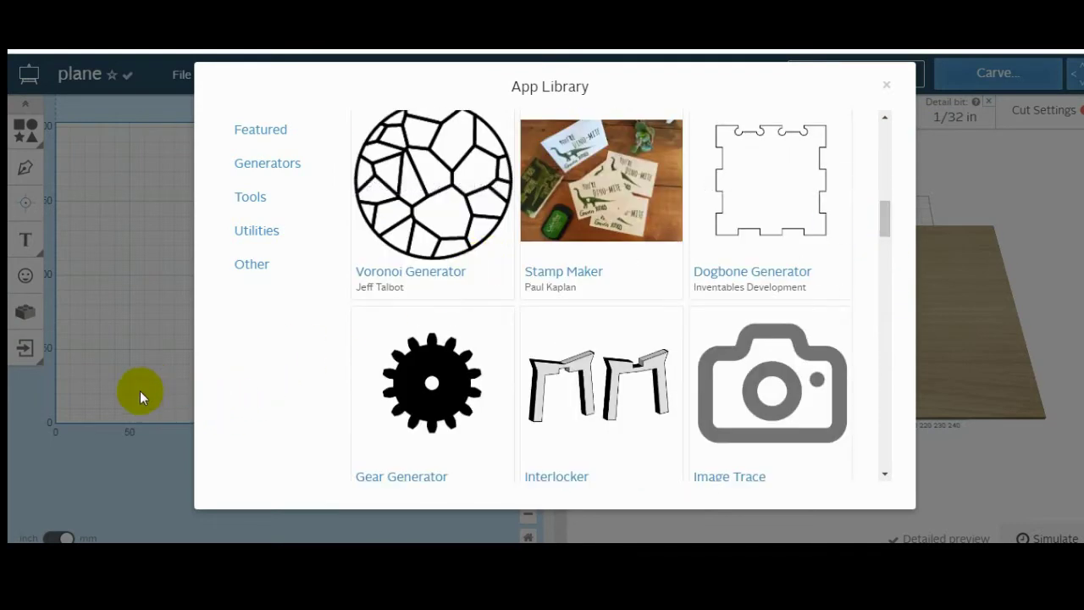
left_click(76, 384)
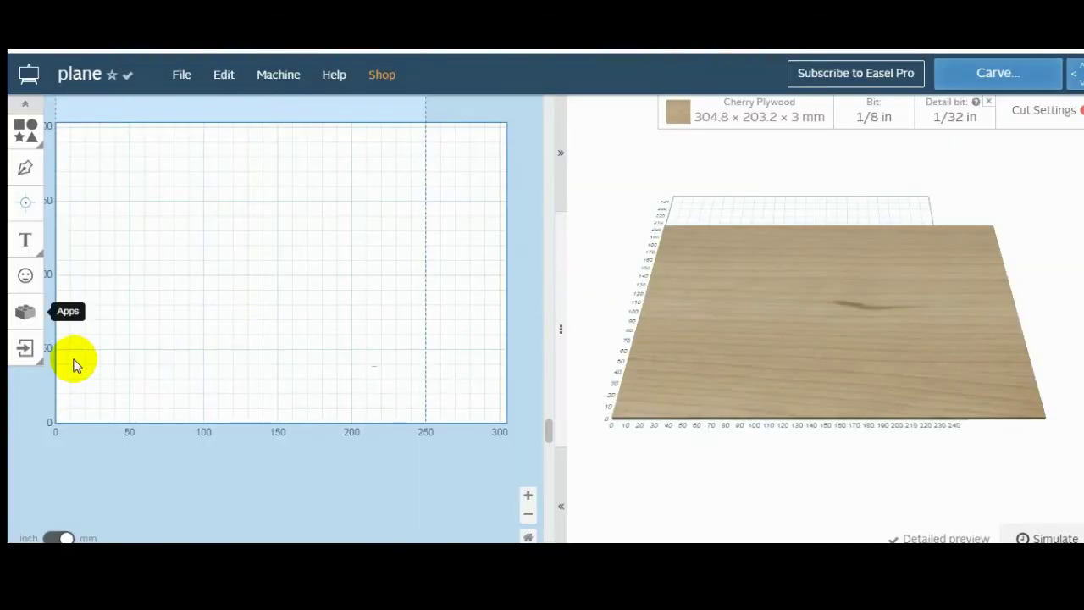
left_click(26, 352)
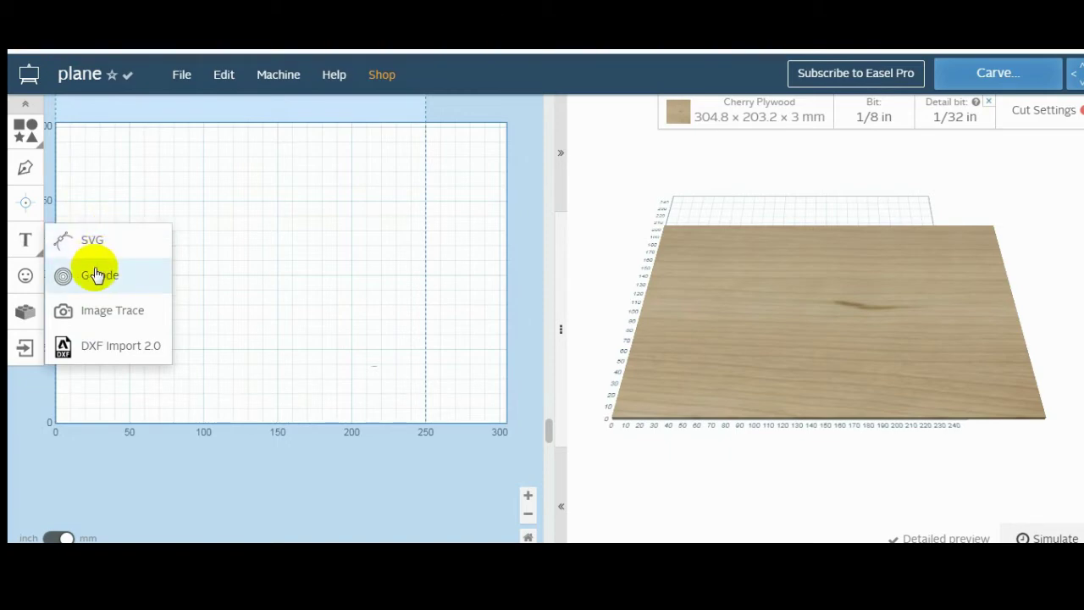
Upload rib1.png into Image Trace so the wing-rib outline shows in the preview
left_click(97, 314)
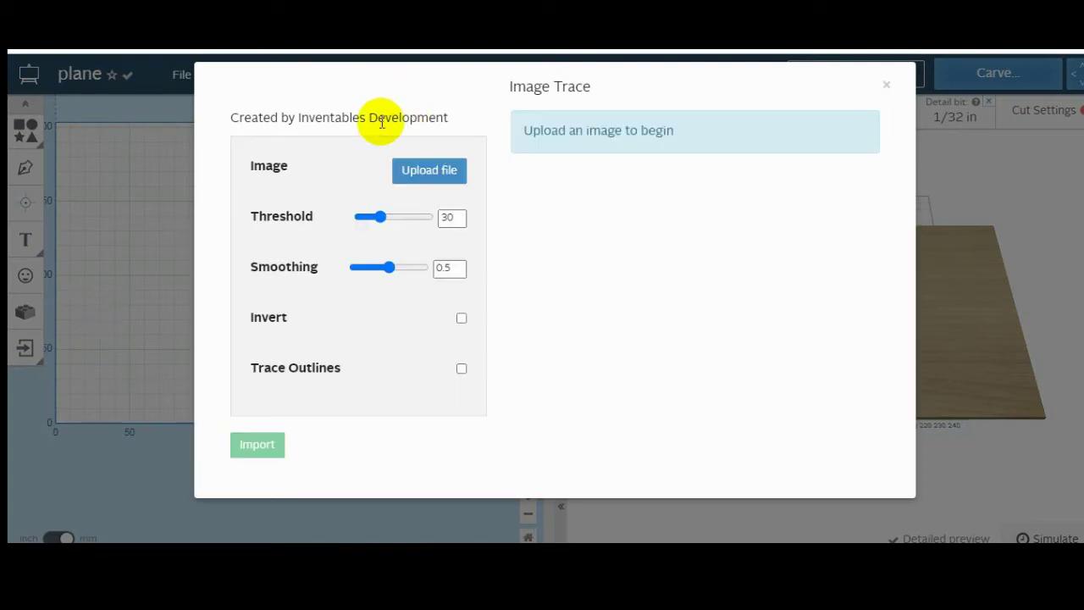
left_click(419, 181)
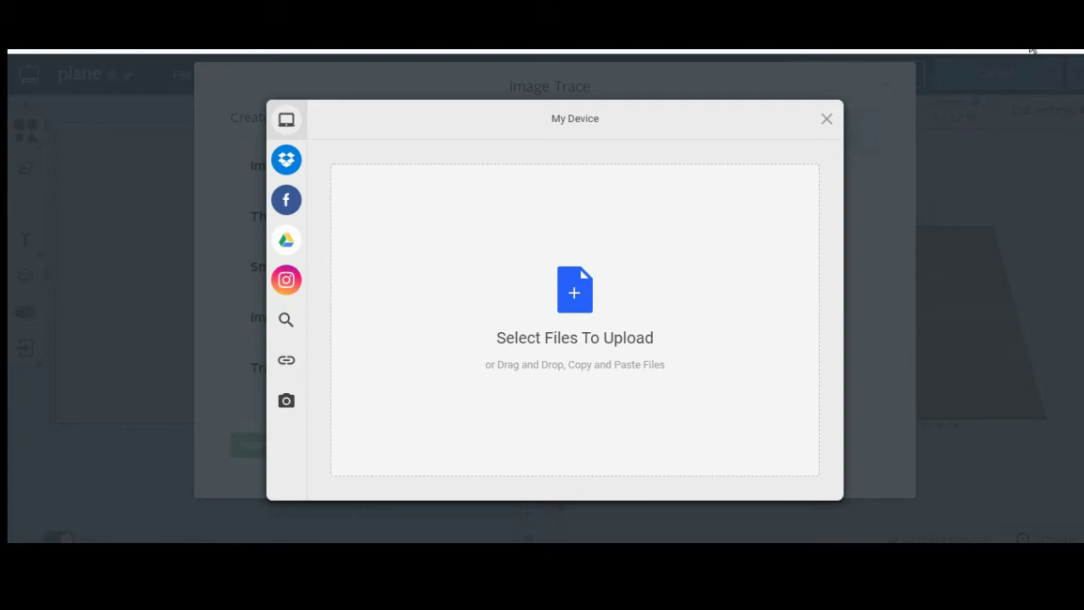
left_click(738, 195)
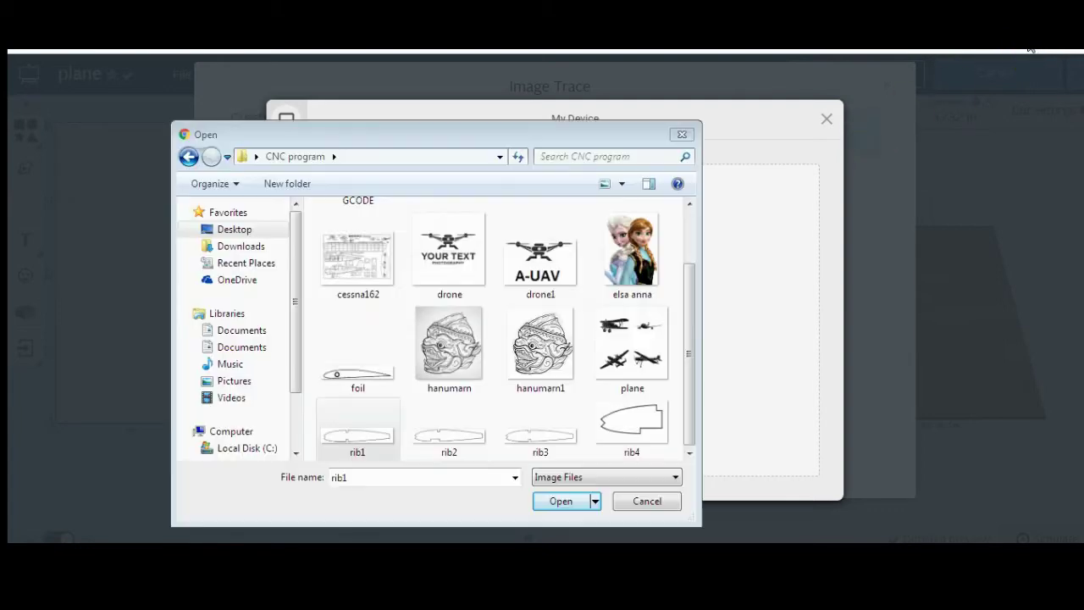
left_click(352, 438)
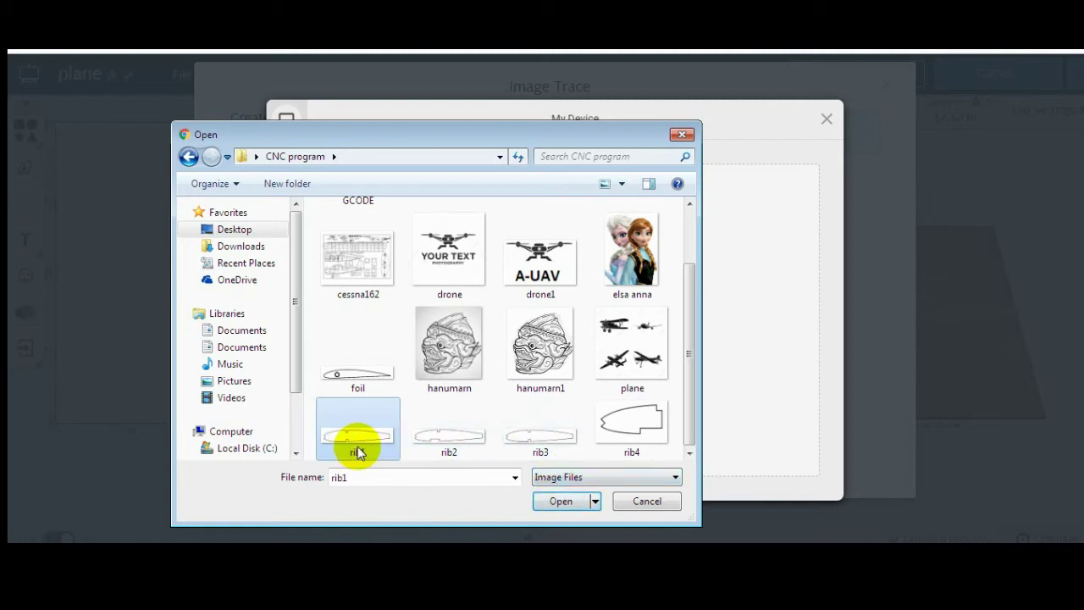
left_click(555, 500)
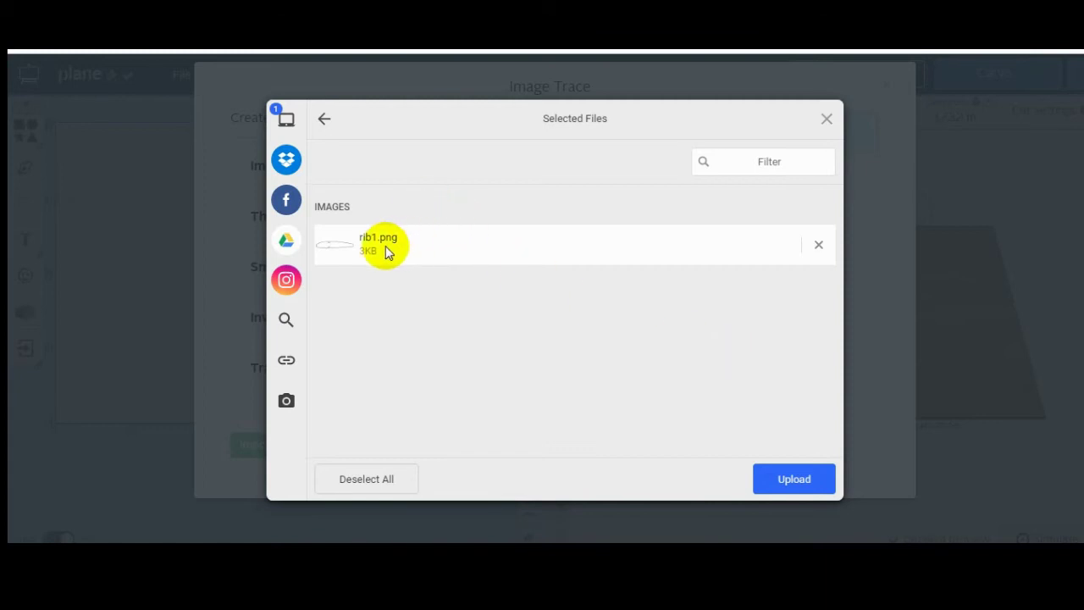
left_click(790, 478)
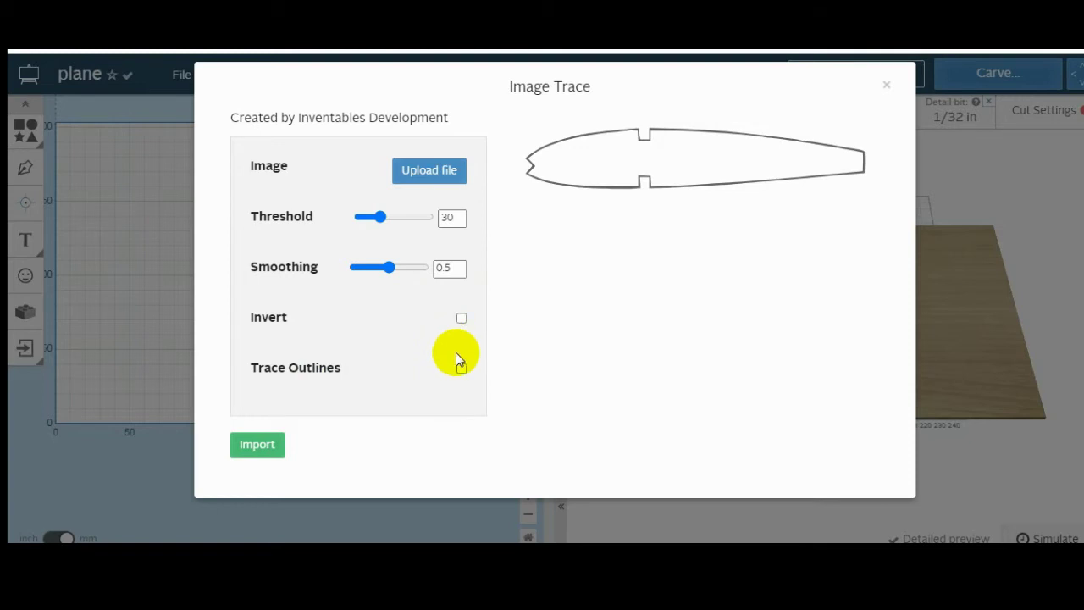
Compare Invert and Trace Outlines, leave both off, and import the traced rib shape
left_click(461, 318)
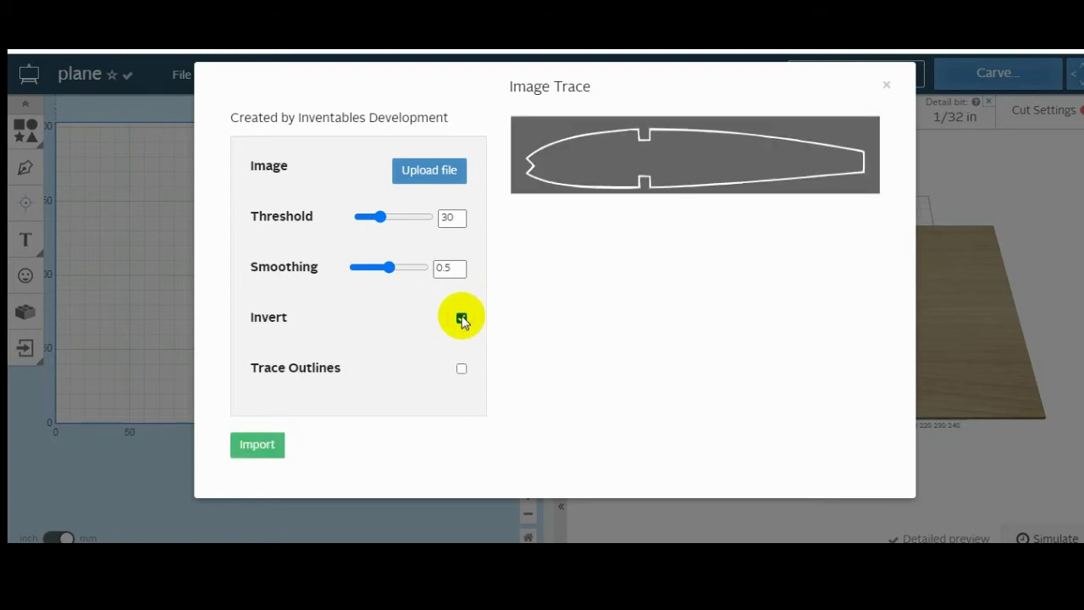
left_click(462, 319)
left_click(462, 369)
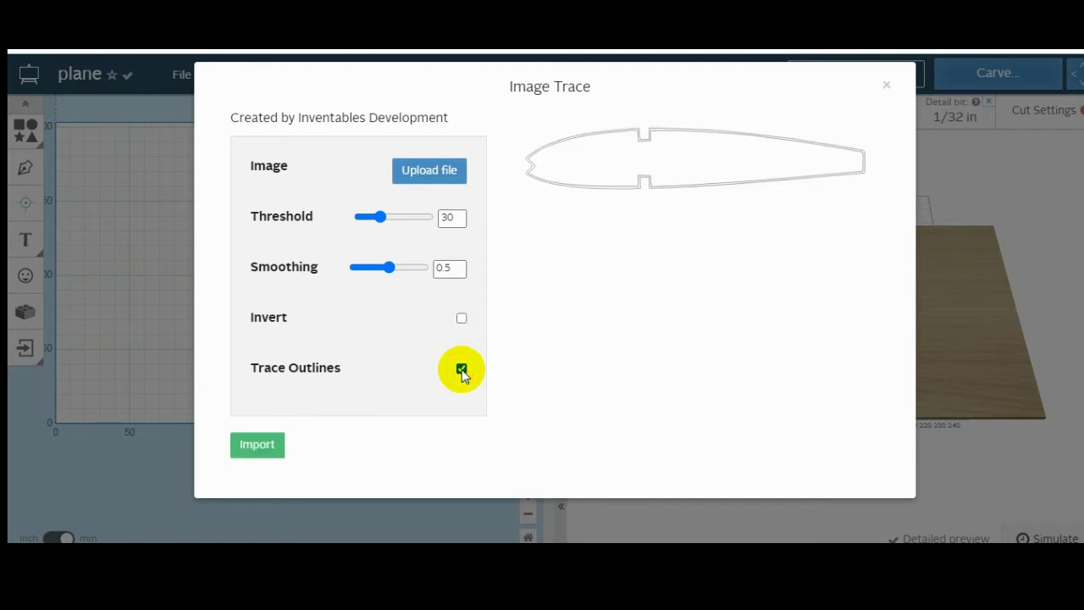
left_click(462, 320)
left_click(462, 319)
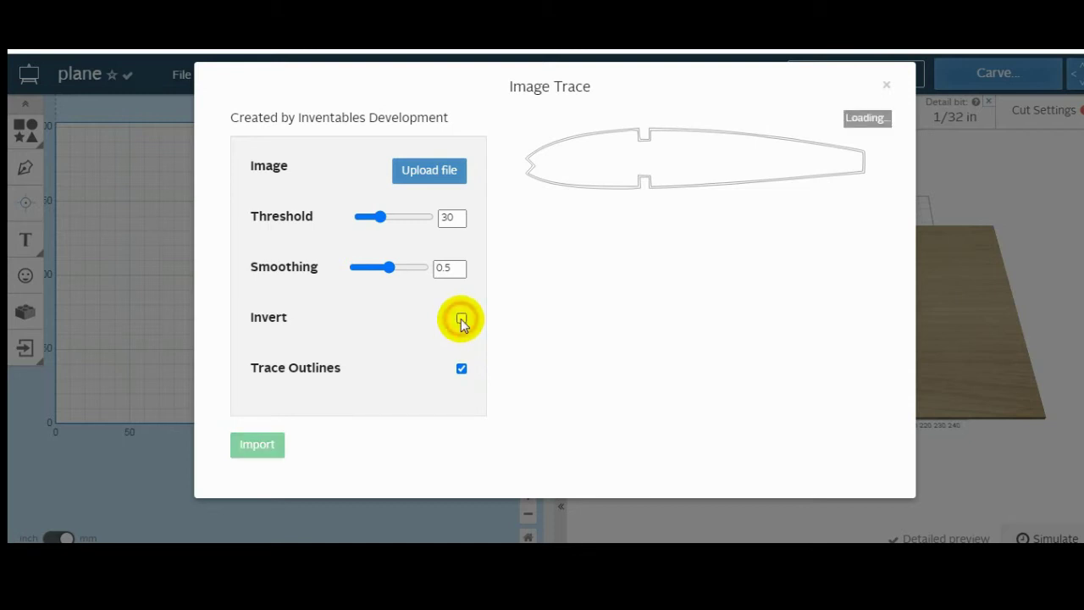
left_click(462, 369)
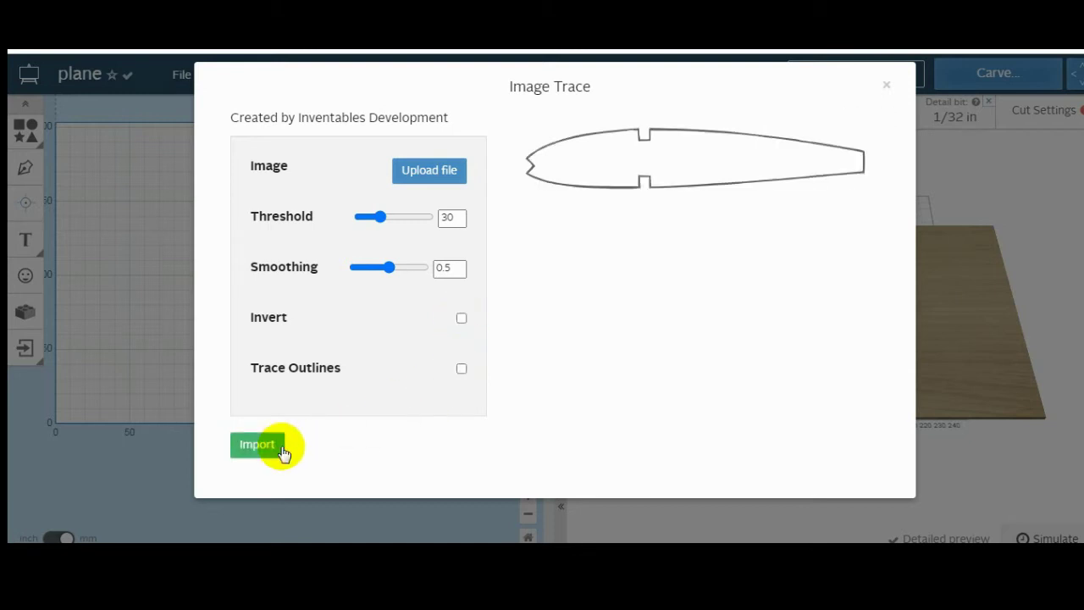
left_click(241, 449)
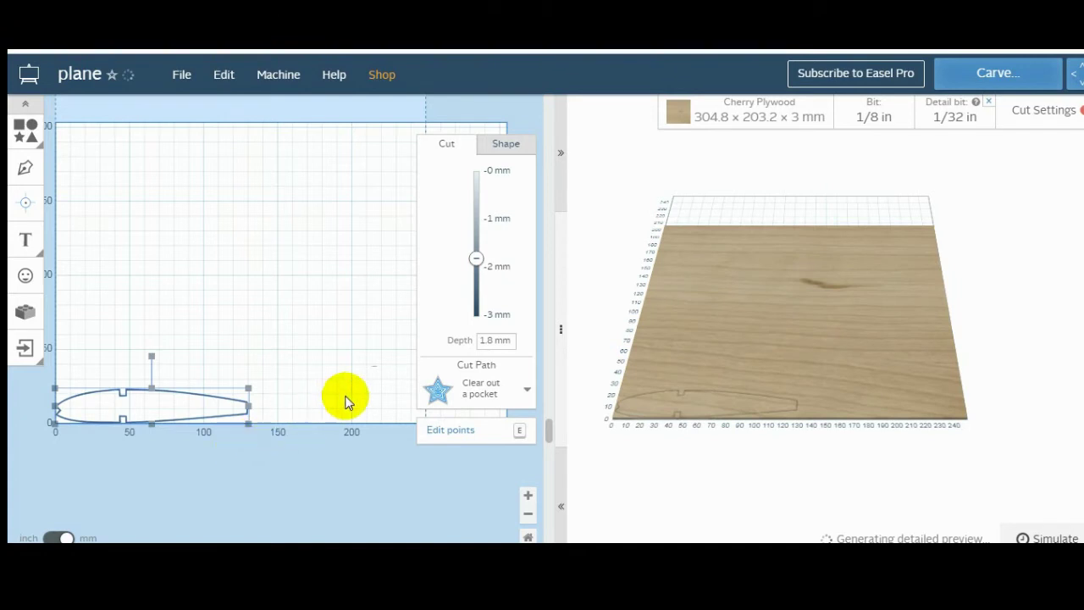
Switch the rib's cut path from inside to 'Cut outside shape path'
left_click(525, 390)
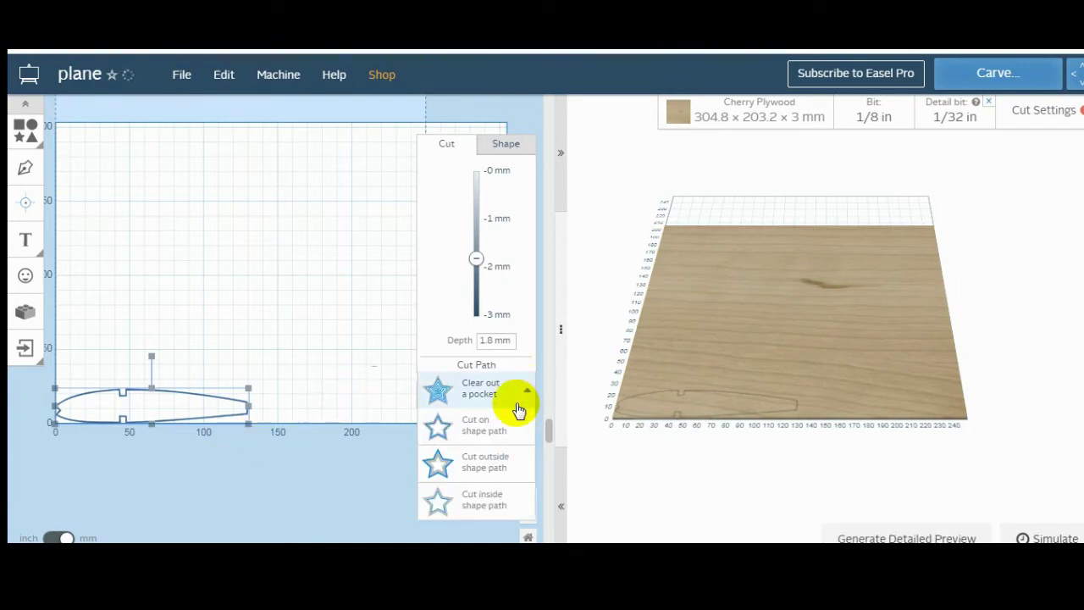
left_click(483, 498)
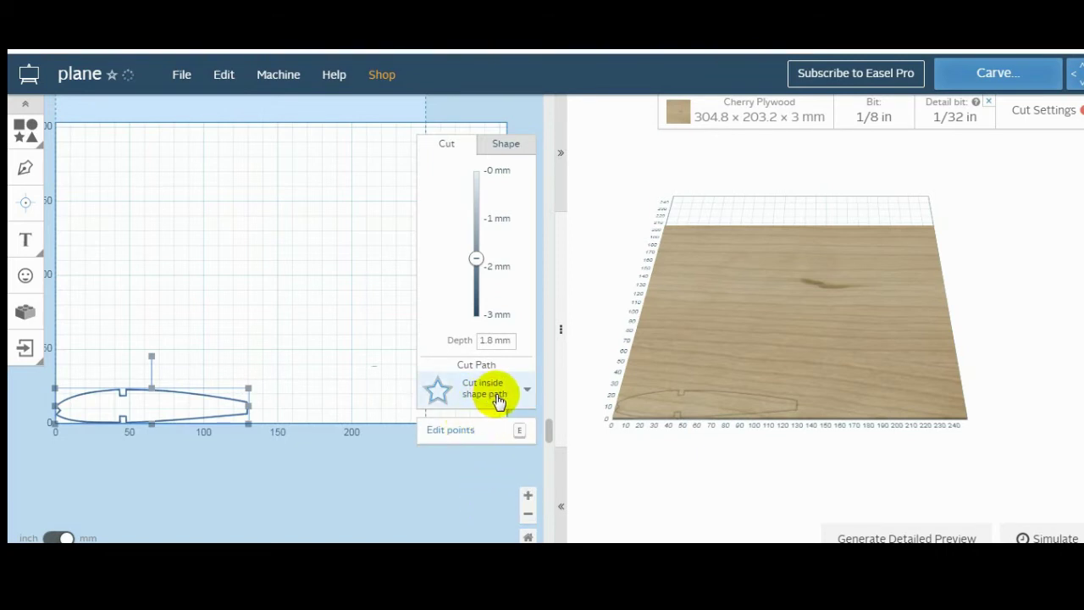
left_click(525, 392)
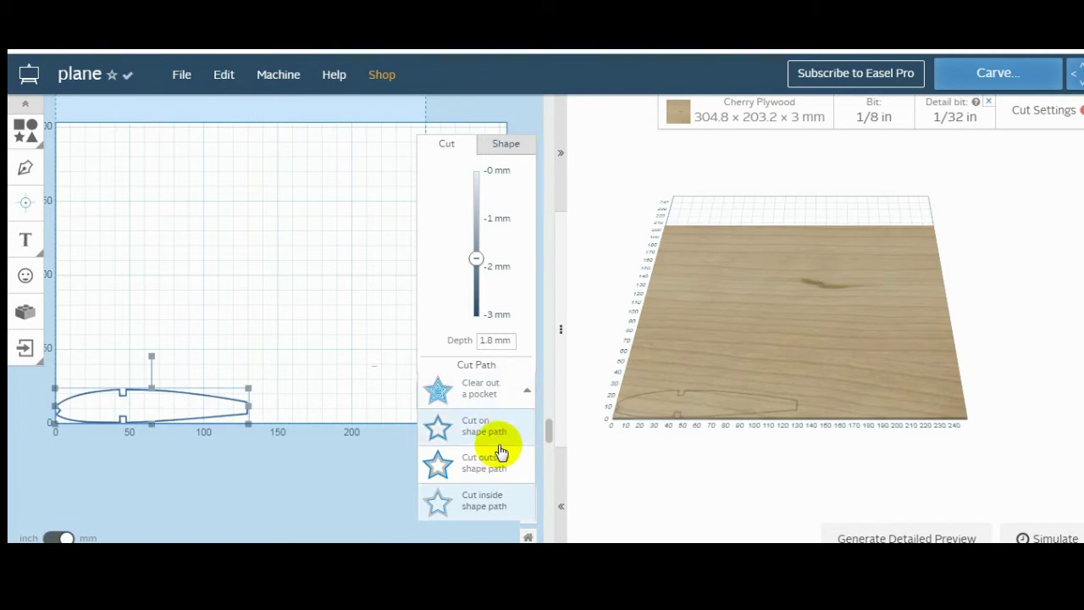
left_click(496, 452)
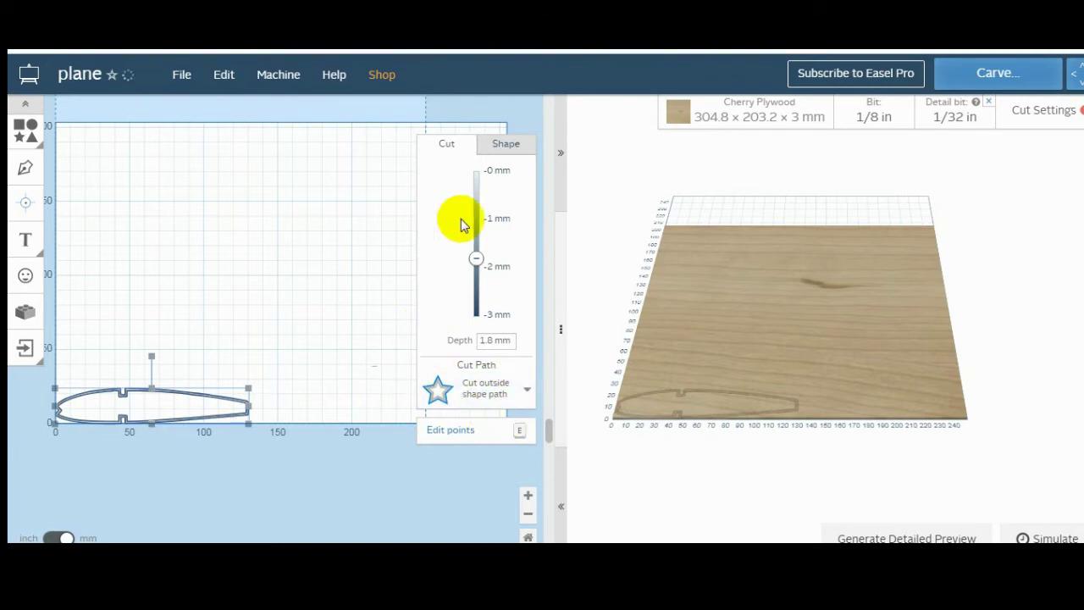
Change the rib outline's cut depth from 1.8 mm to 2 mm
left_click(503, 340)
double_click(496, 340)
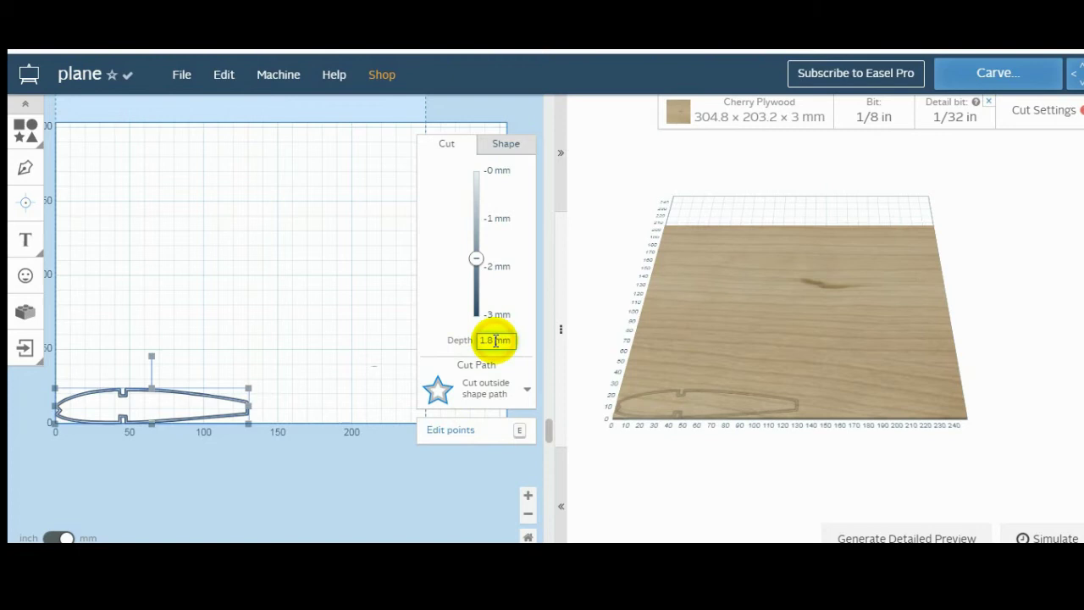
type("1")
key("BackSpace")
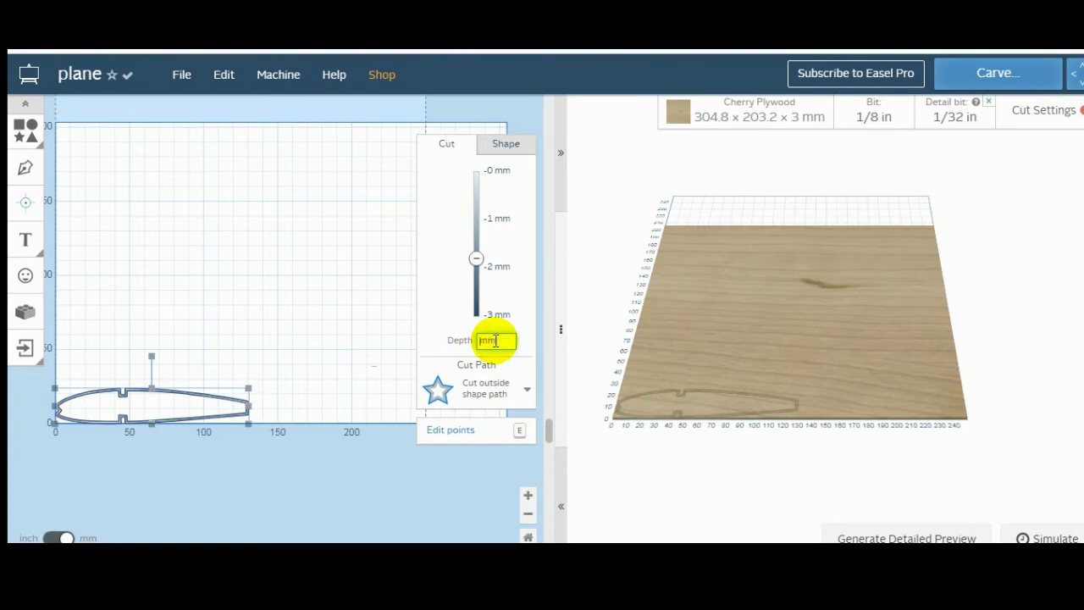
type("2")
key("Delete")
key("Delete")
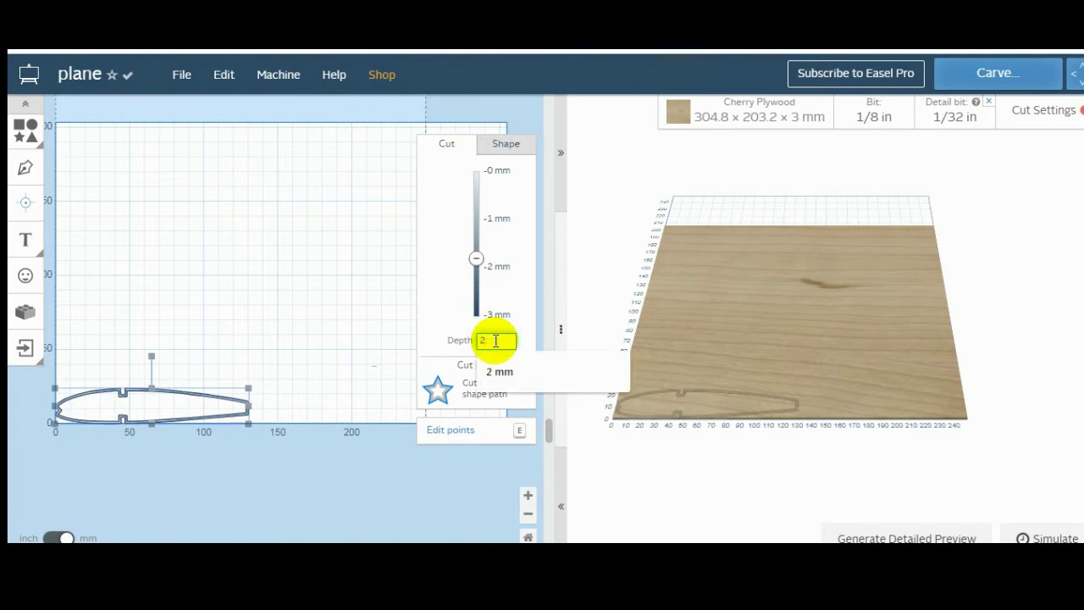
type("mm")
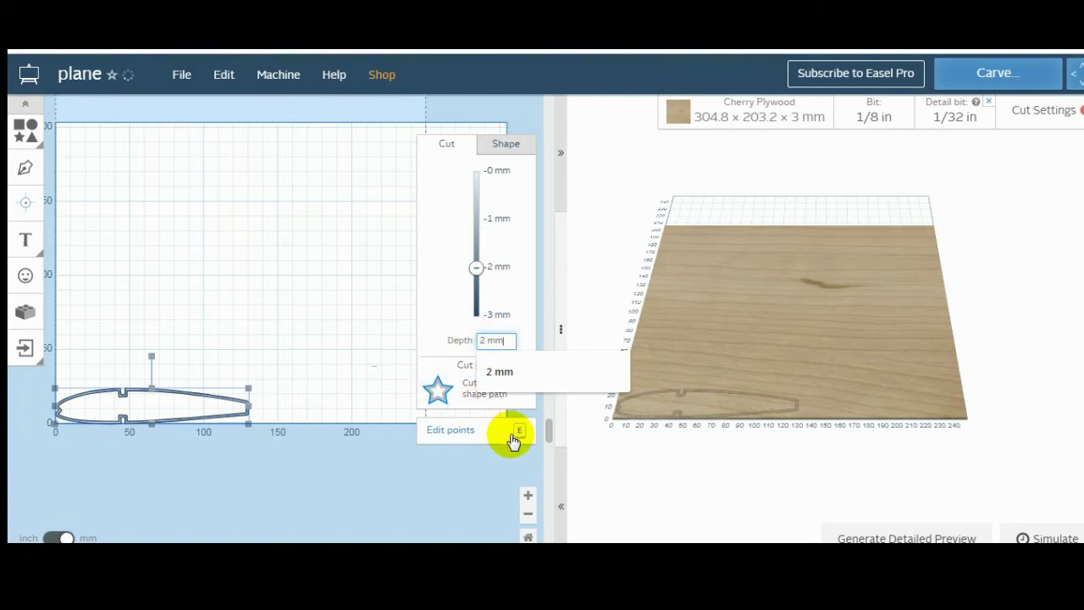
Confirm 'Cut outside shape path' for the rib and generate the detailed carve preview
left_click(463, 396)
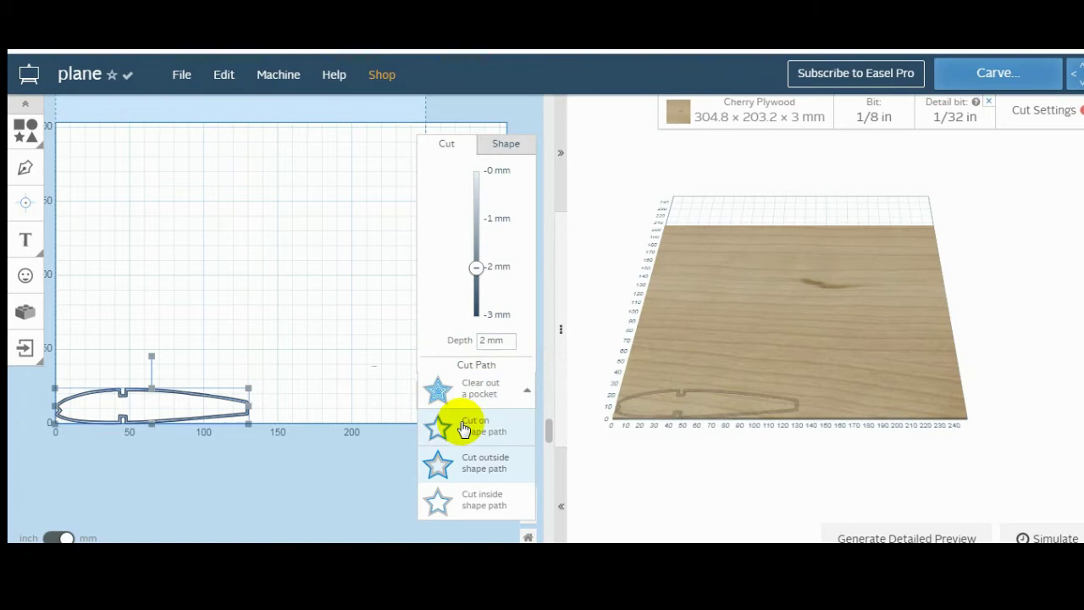
left_click(477, 467)
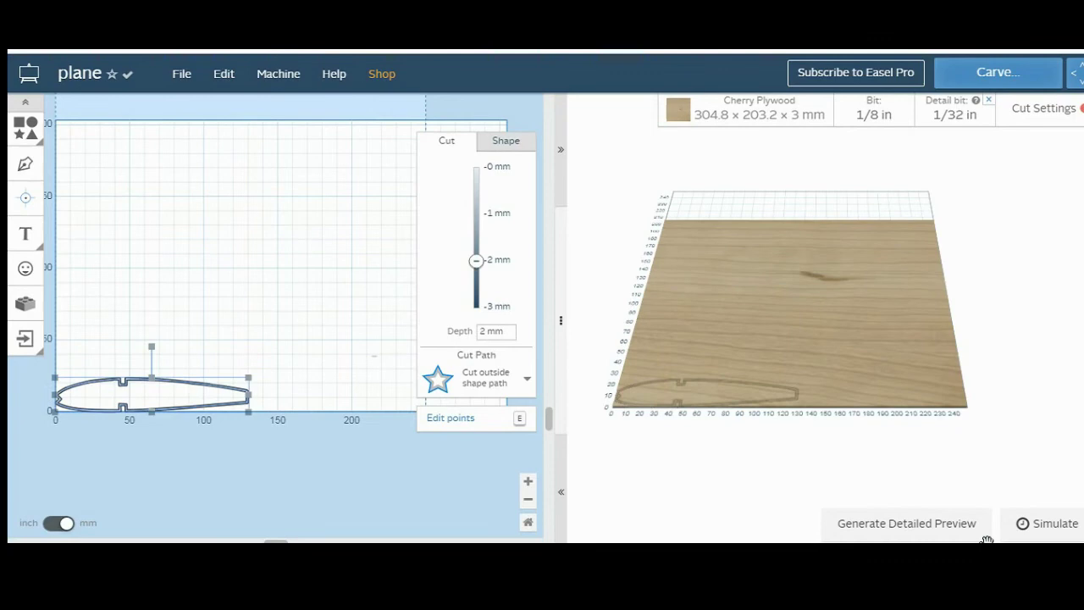
left_click(941, 523)
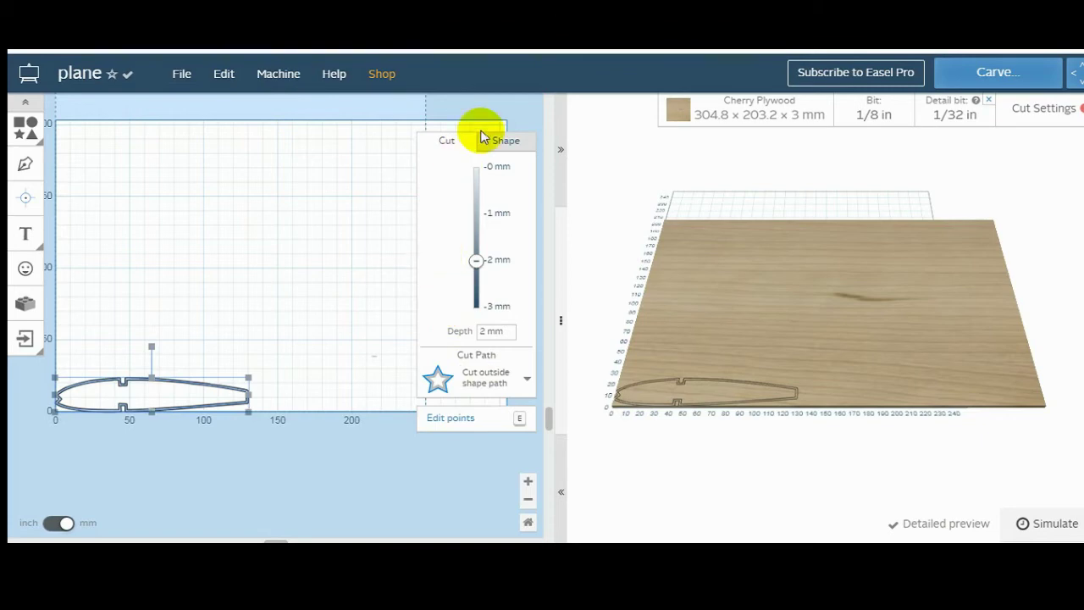
Choose DIY CNC Router Kits 3018 as the machine model in the machine settings
left_click(275, 79)
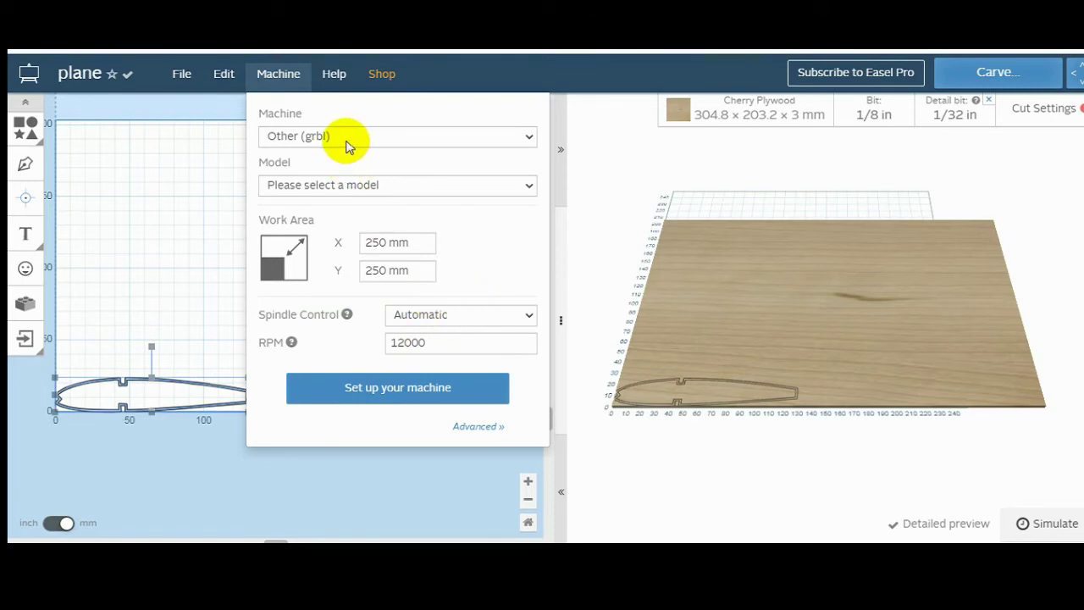
left_click(351, 185)
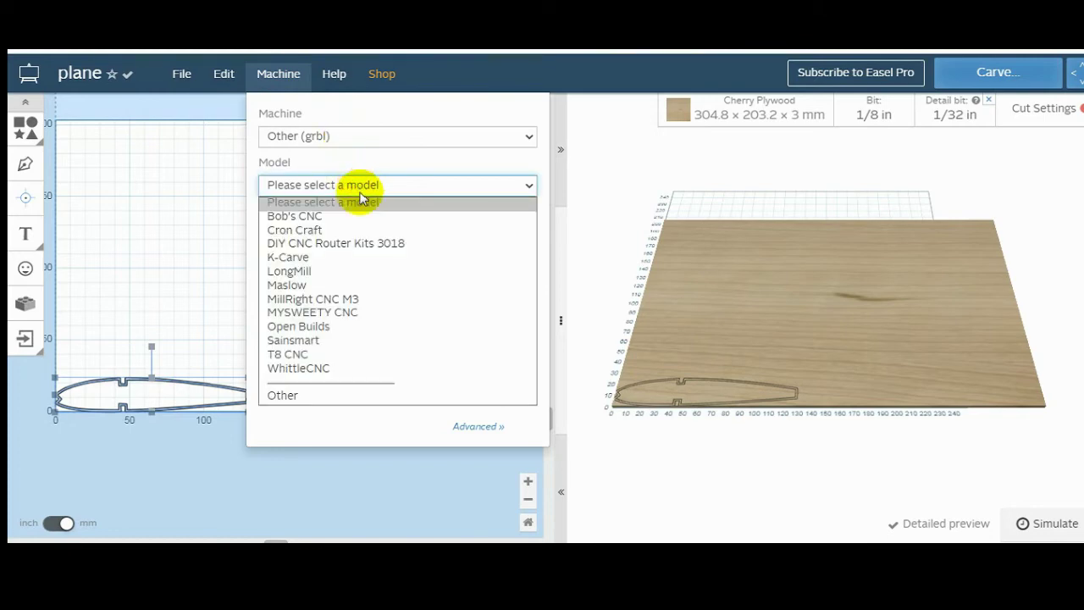
left_click(353, 245)
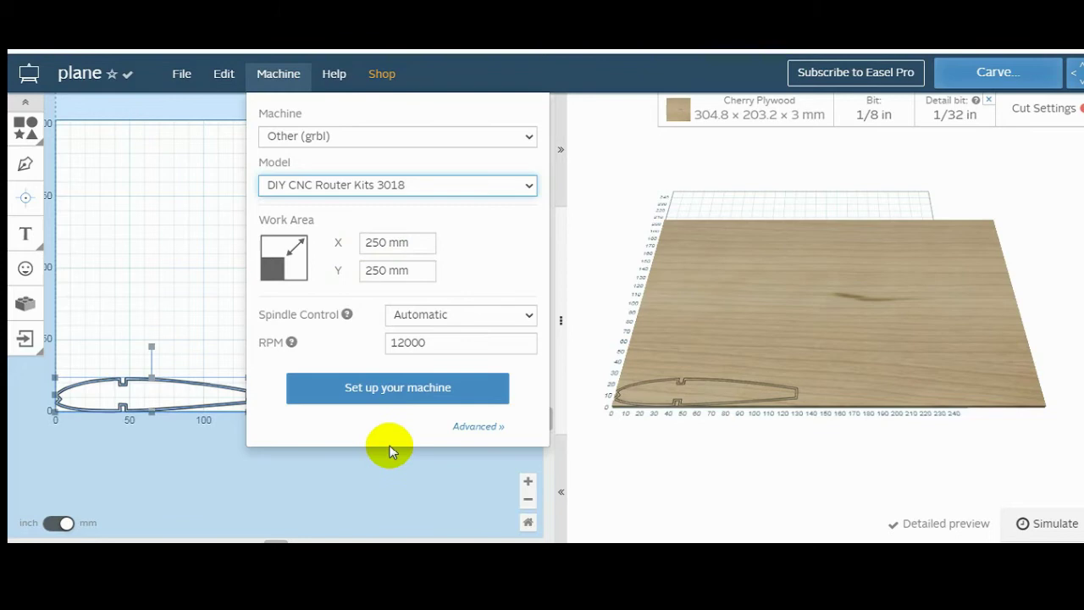
Generate the design's g-code and export the detail toolpath as plane_detail.nc
left_click(468, 428)
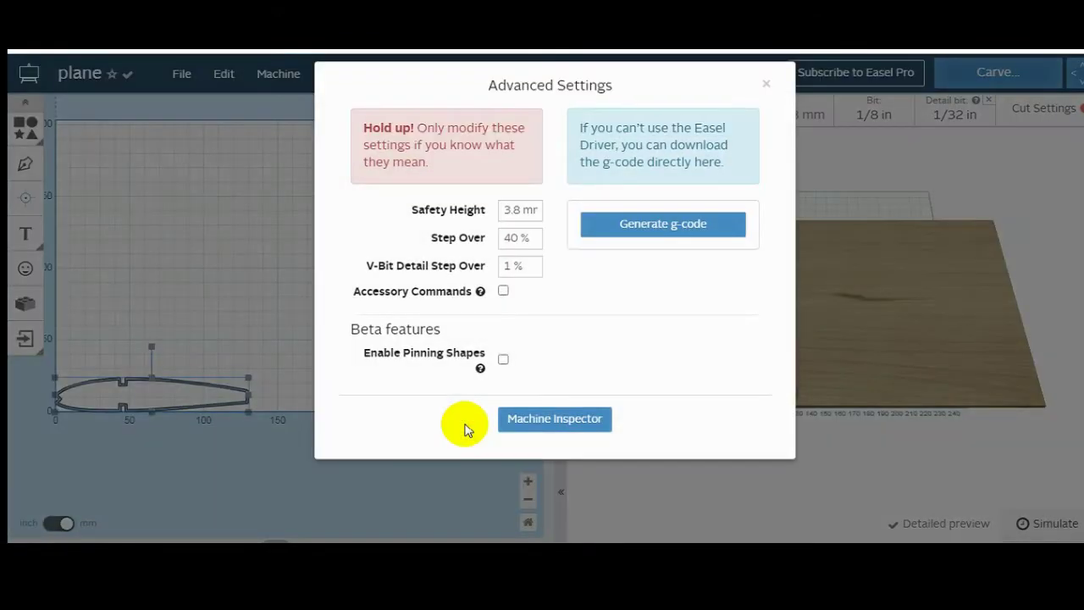
left_click(637, 234)
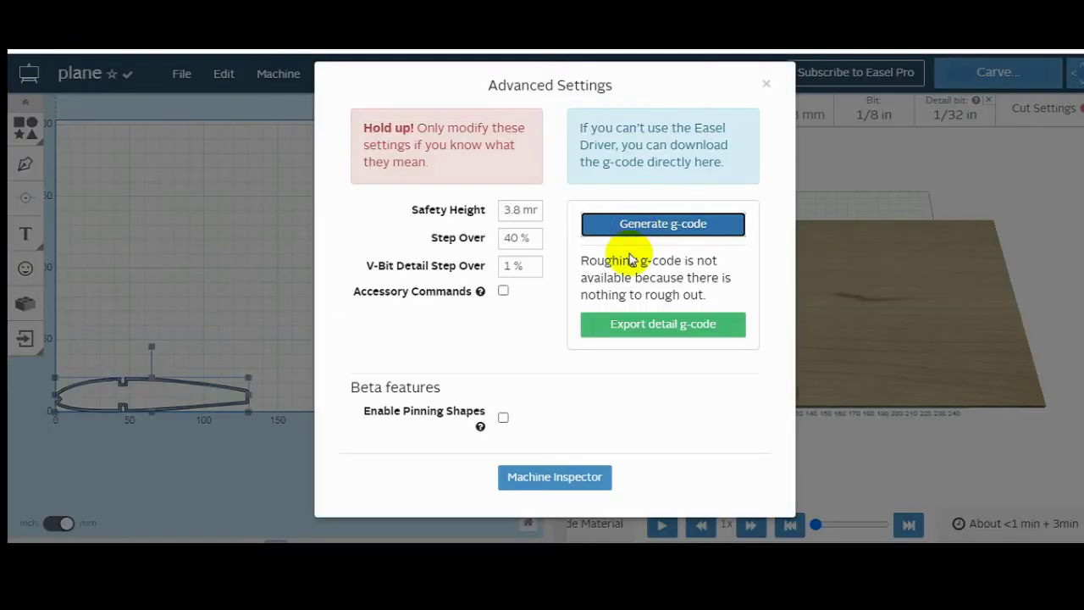
left_click(615, 329)
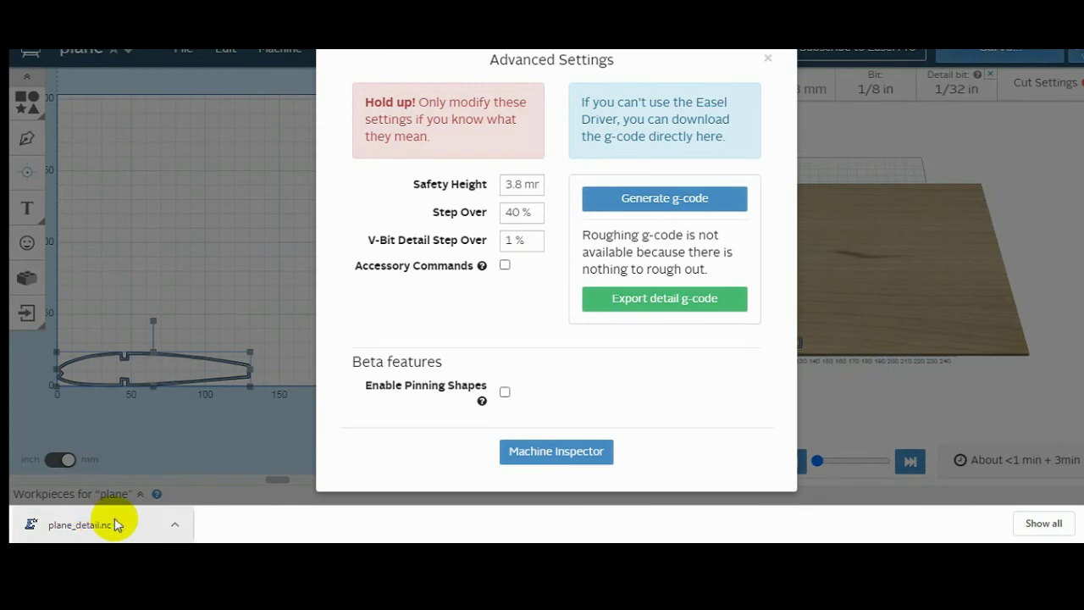
Reveal the downloaded plane_detail.nc in its folder, then bring up Grbl Controller
left_click(175, 525)
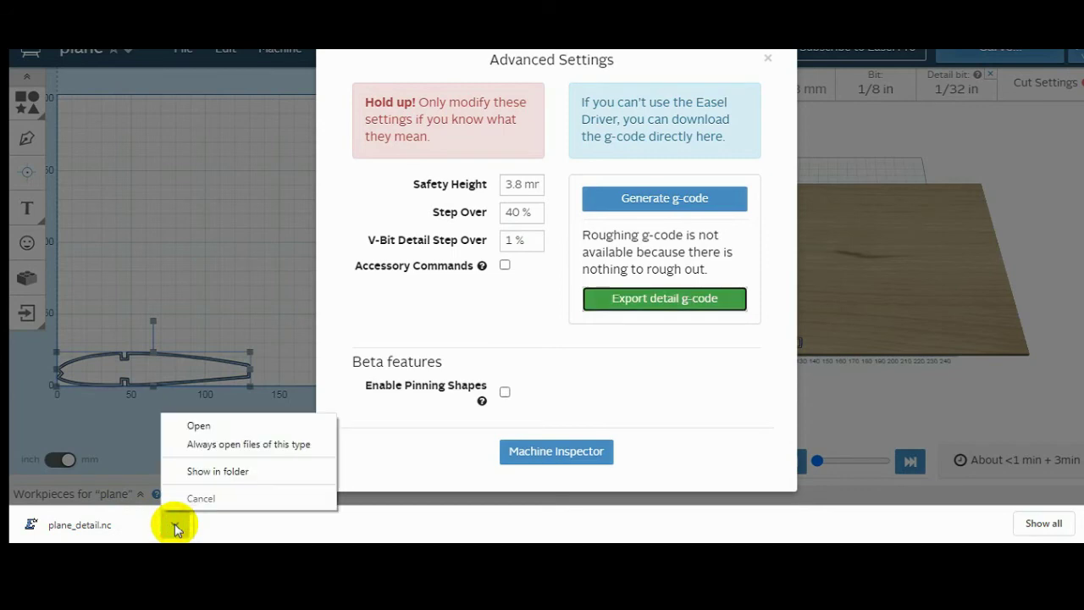
left_click(202, 479)
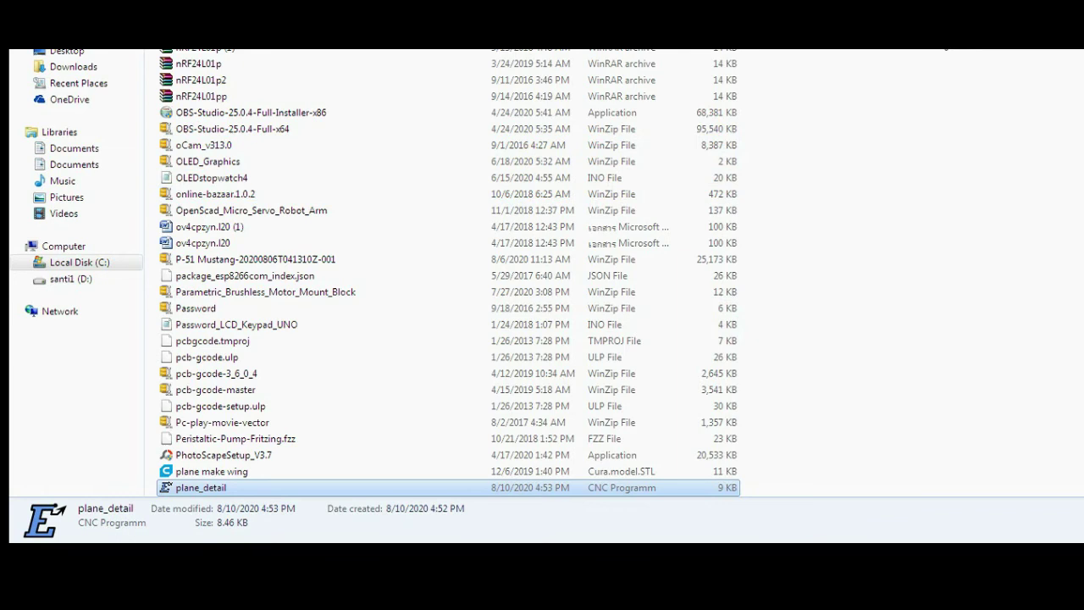
left_click(1031, 49)
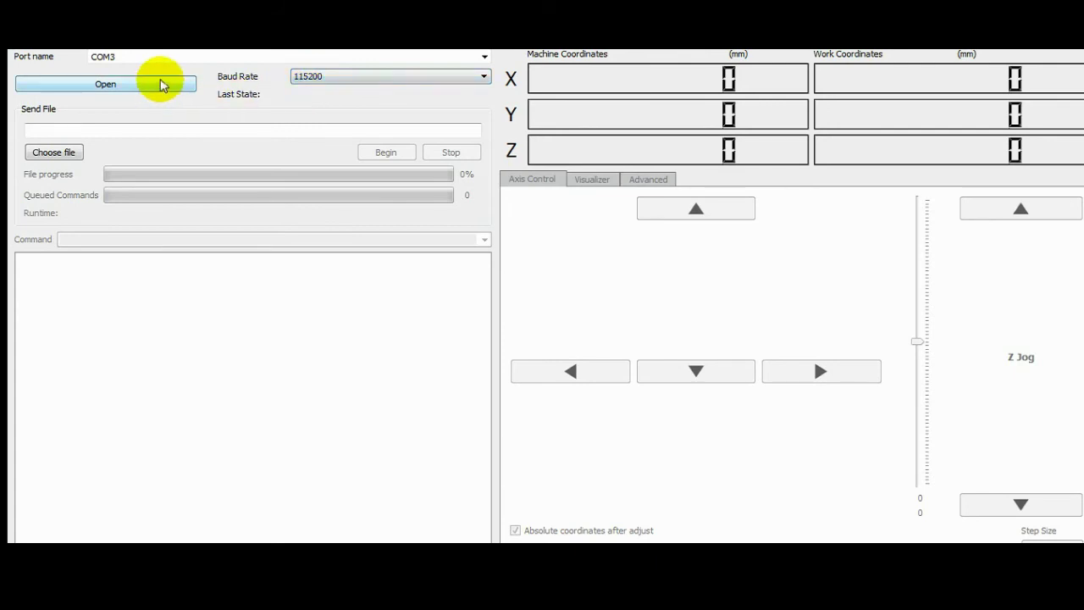
Connect Grbl Controller to the router on COM3 at 115200 baud to list its $ settings
left_click(162, 83)
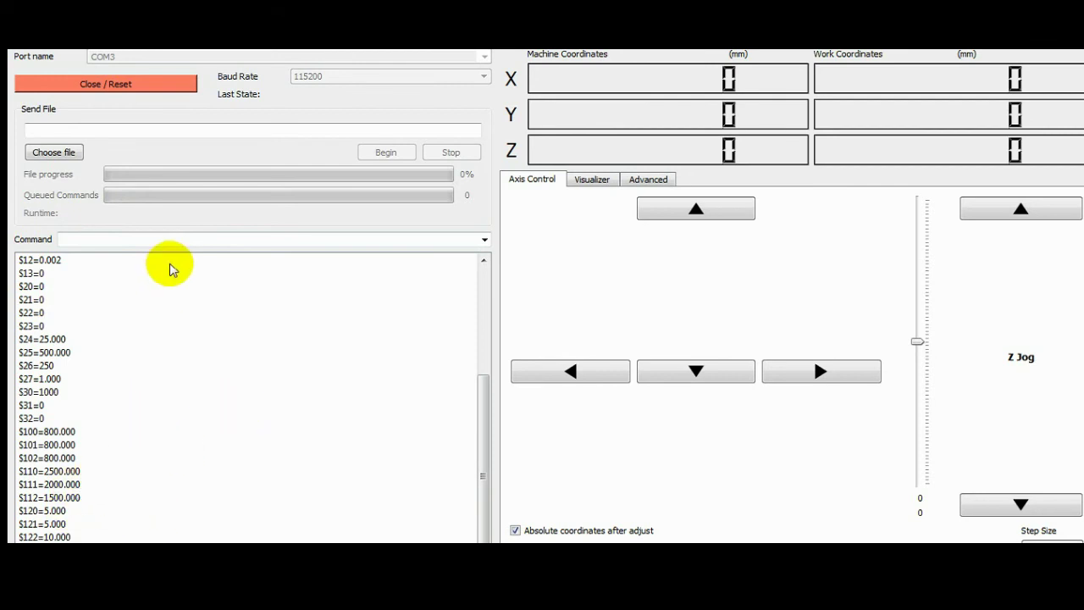
left_click(212, 242)
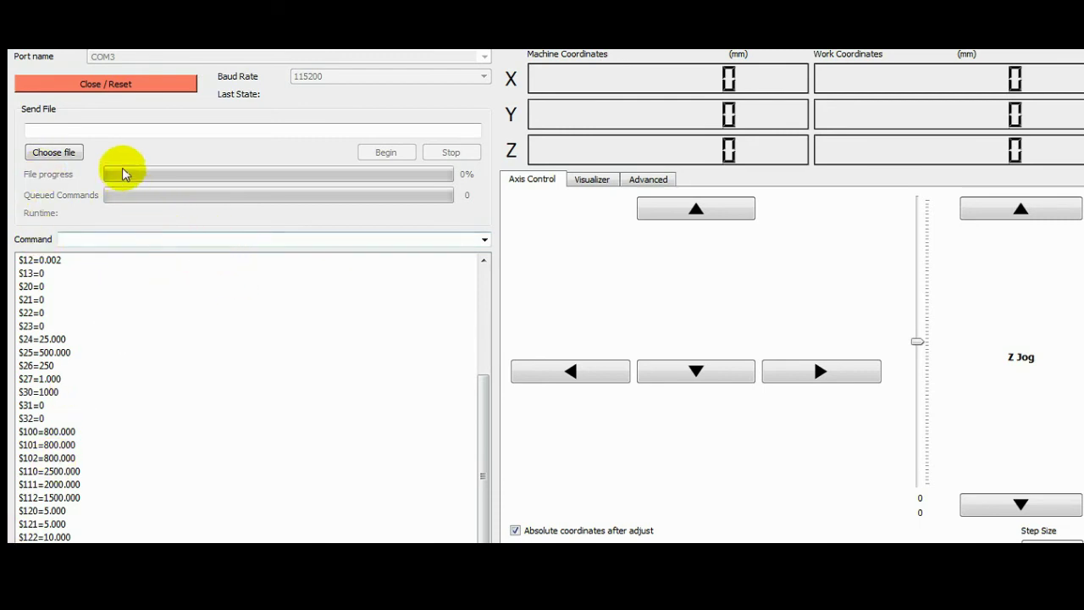
left_click(53, 134)
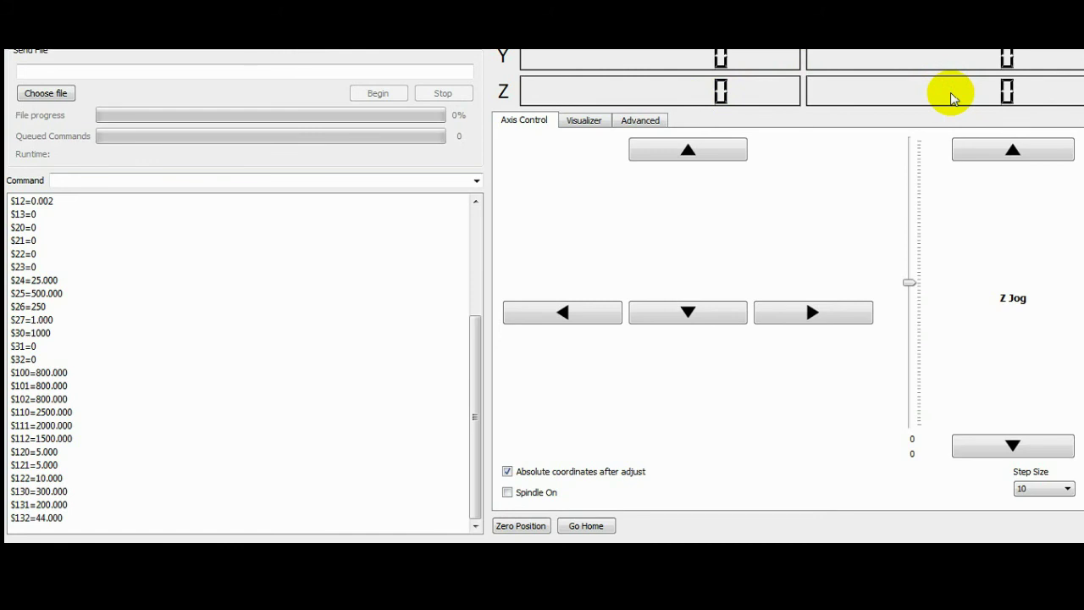
left_click(971, 160)
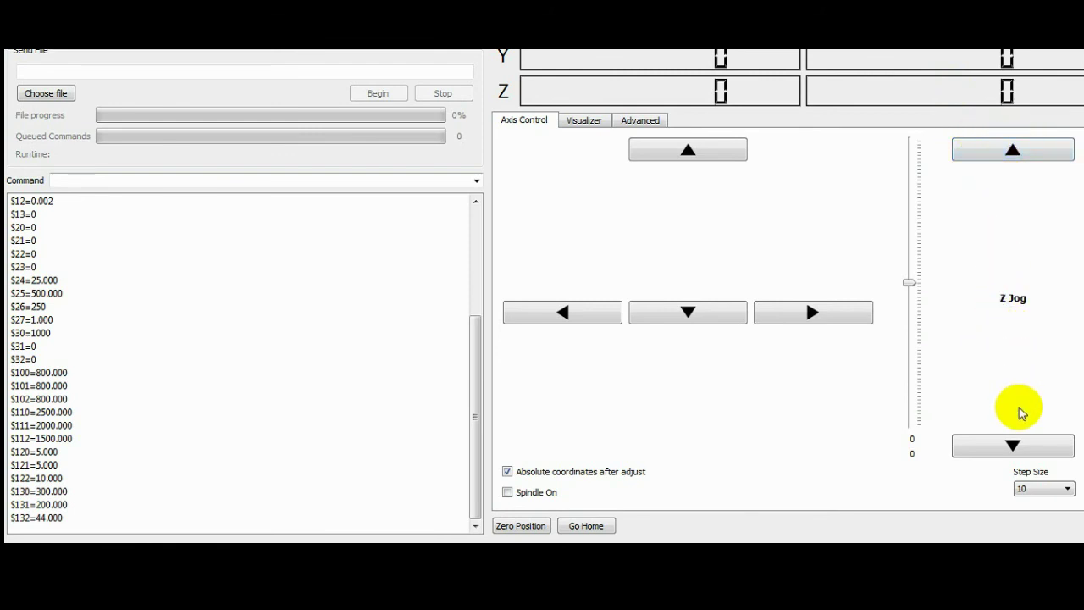
Set the jog step size to 1 and jog the Z axis 1 mm four times
left_click(1045, 491)
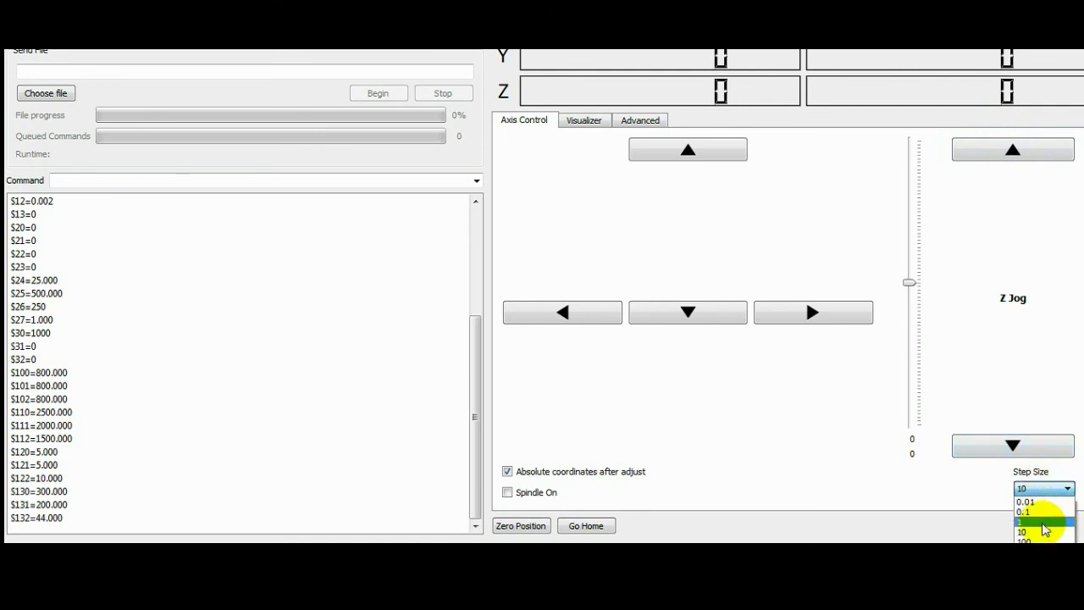
left_click(1045, 522)
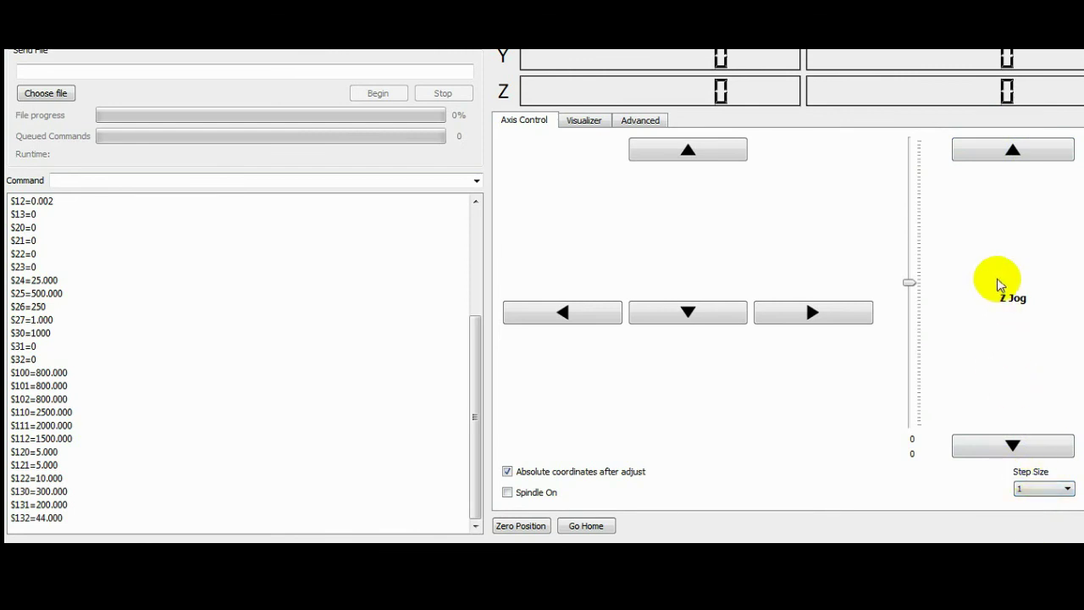
left_click(1000, 163)
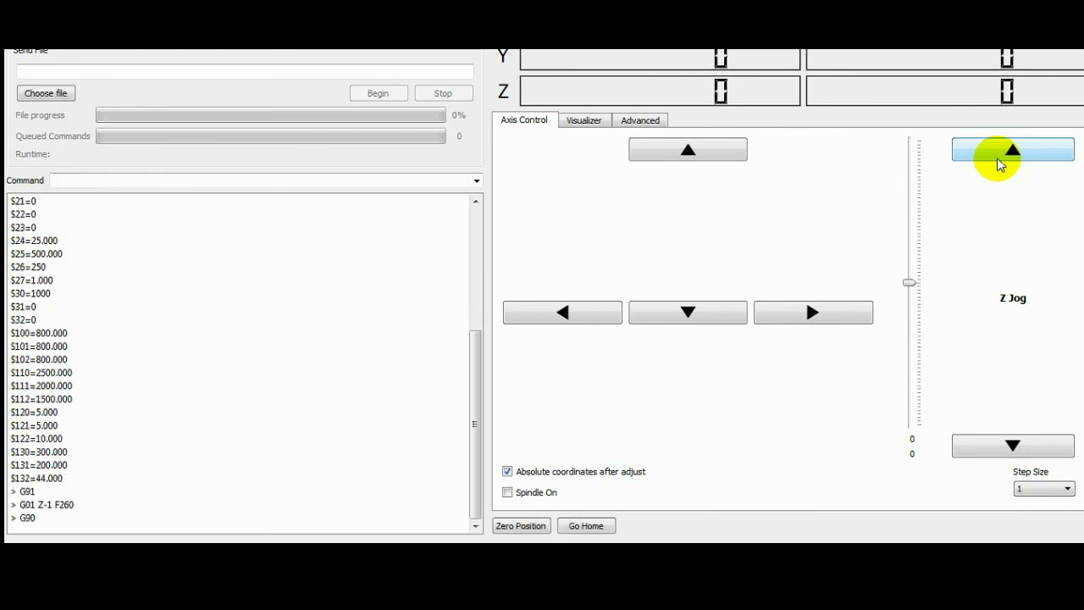
left_click(999, 163)
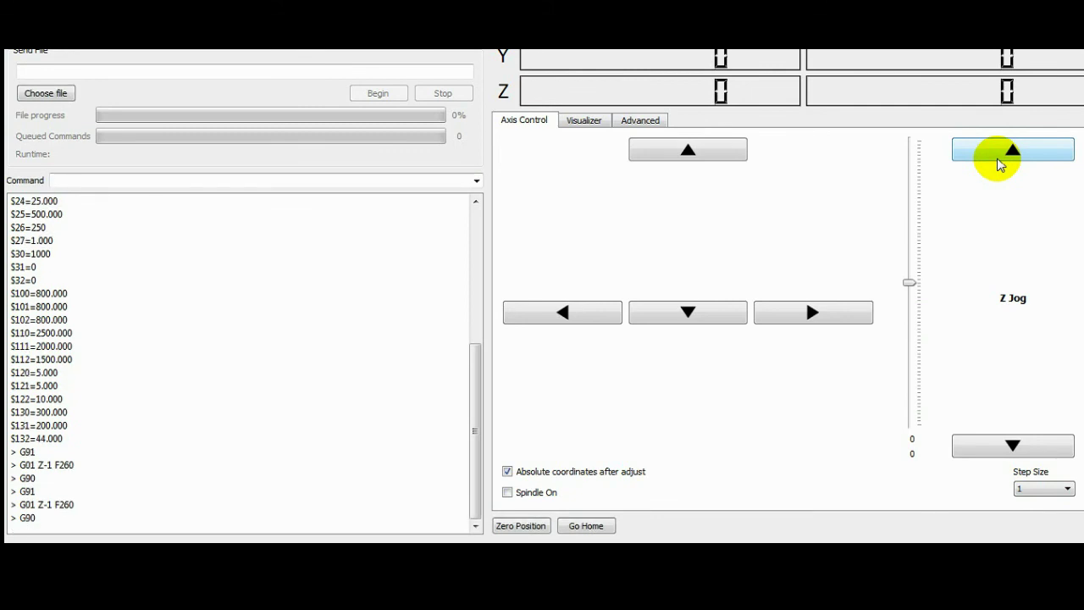
left_click(999, 163)
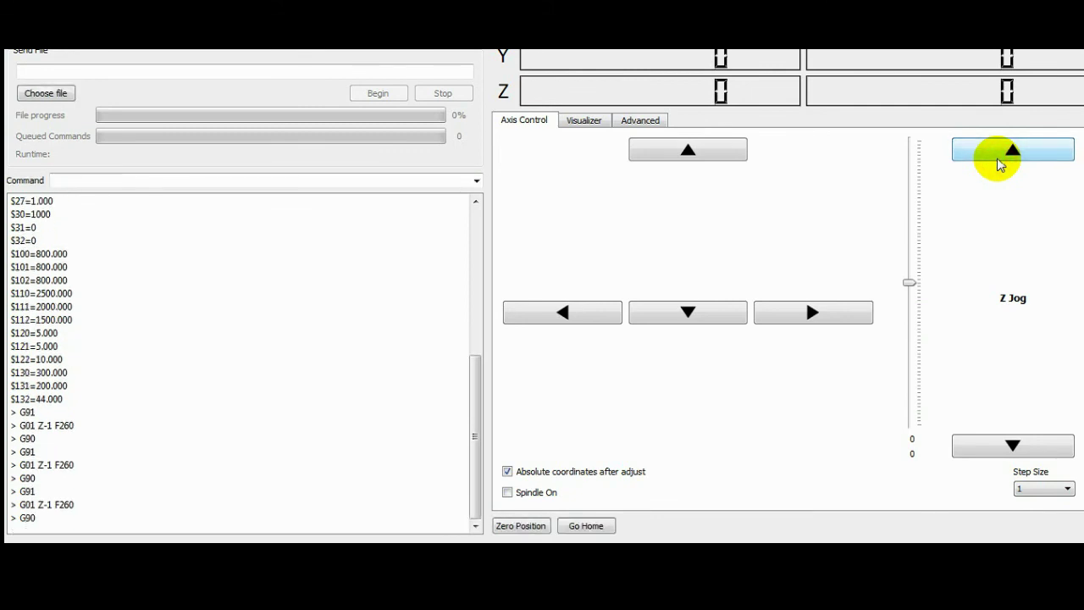
left_click(999, 164)
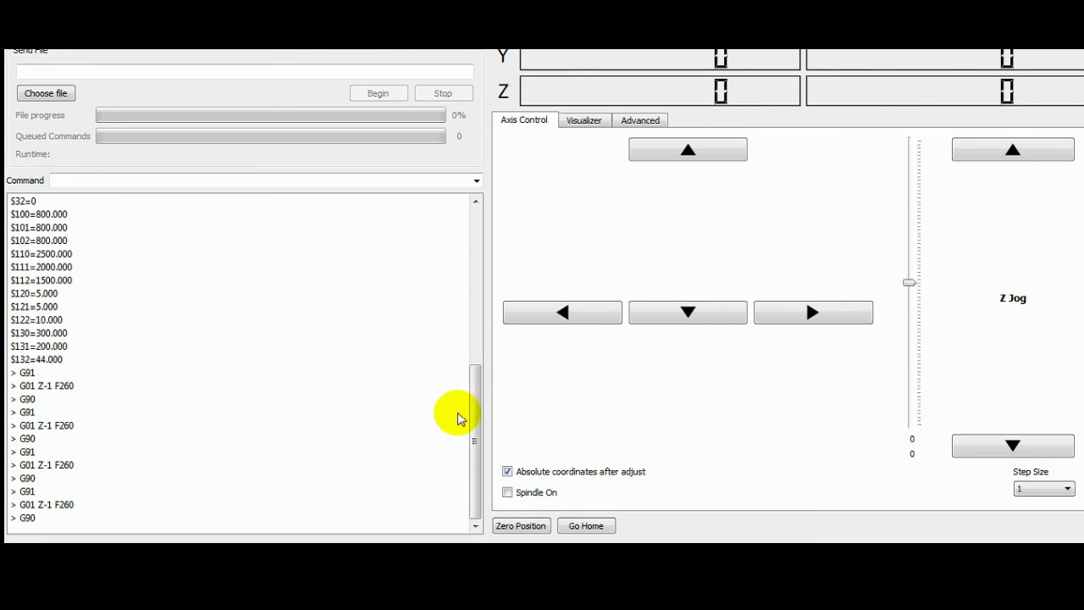
Zero the machine position (G92 X0 Y0 Z0) and start choosing plane_detail.nc to send
left_click(502, 526)
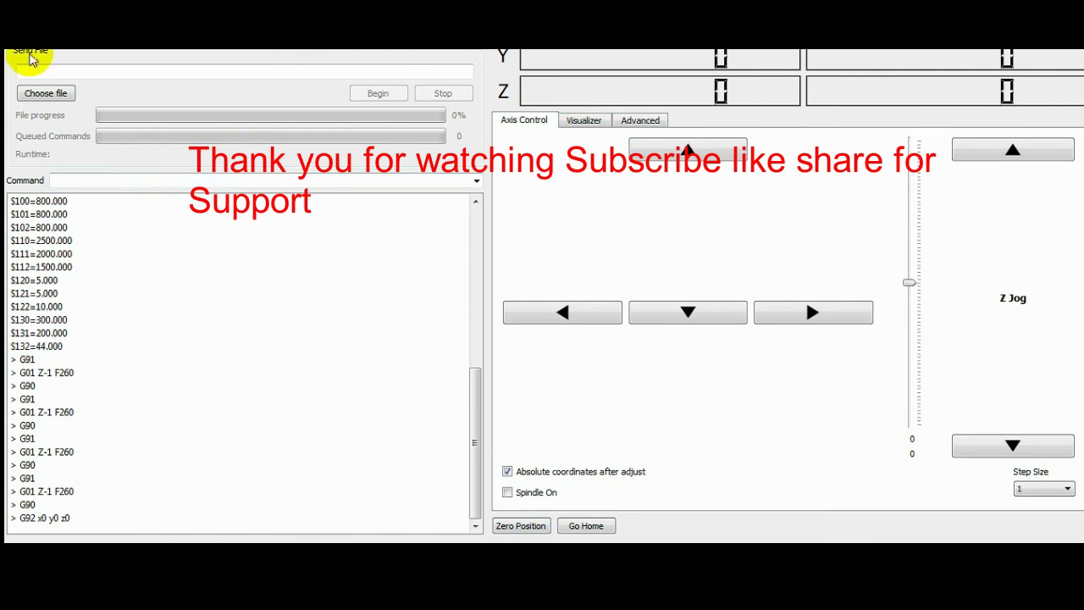
left_click(37, 94)
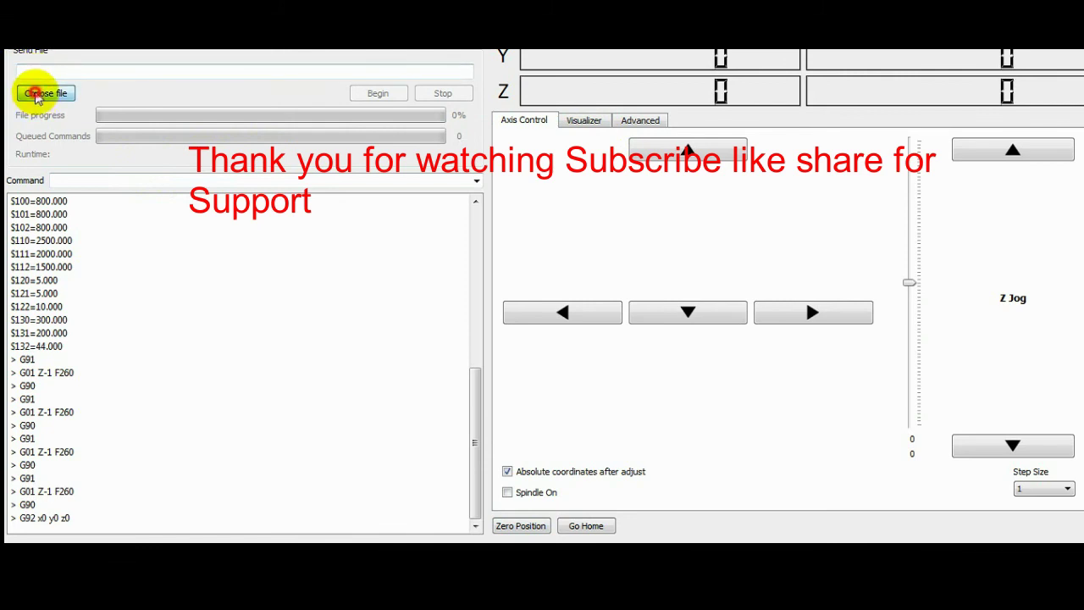